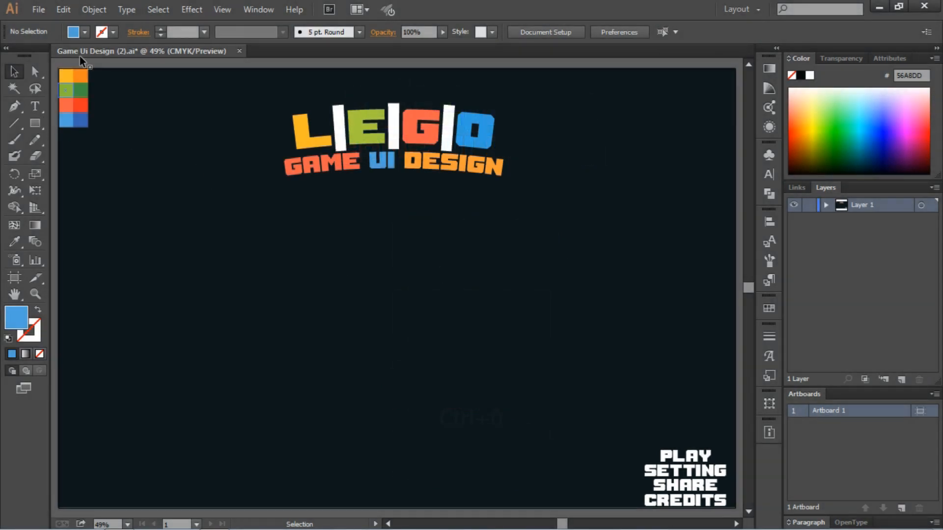
Draw a blue rectangle about 518 px wide and 117 px high below the logo
click(41, 123)
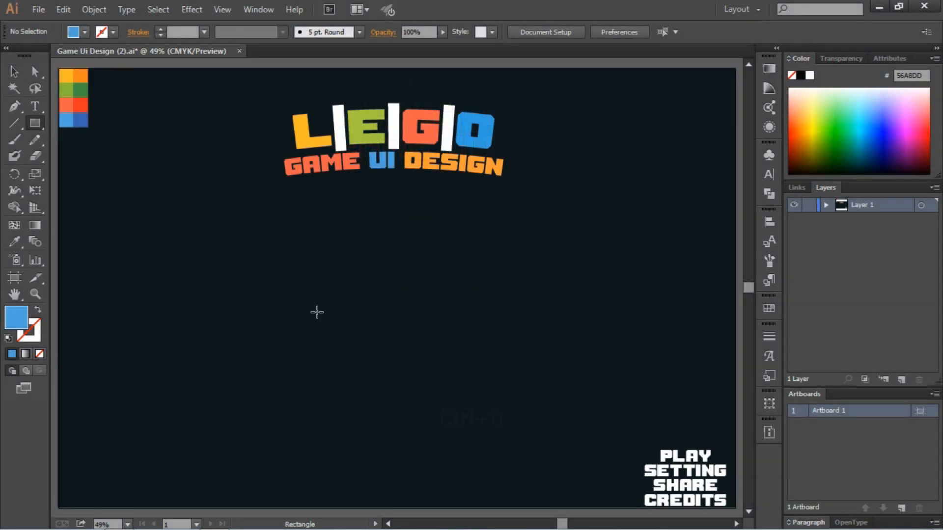
drag(311, 249, 486, 289)
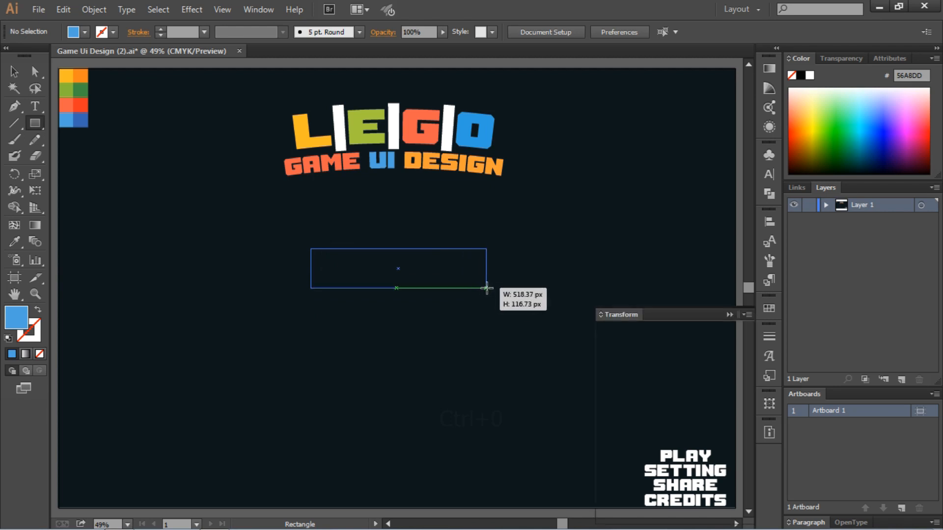
click(730, 314)
key(v)
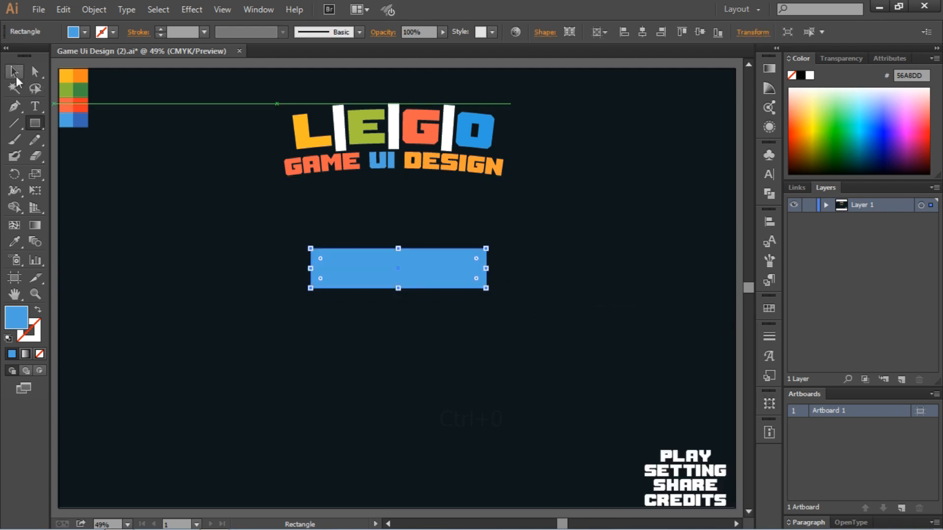
click(205, 249)
Draw a small rectangle about 60 by 15 px above the large one and duplicate it into a touching row of eight
key(ctrl+equal)
key(ctrl+equal)
key(ctrl+equal)
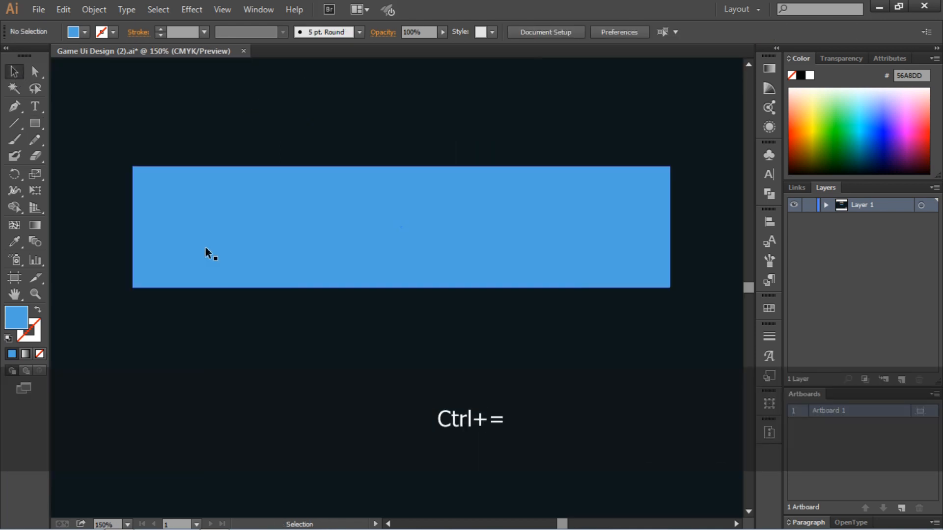
click(30, 123)
mouse_move(163, 127)
mouse_down()
mouse_move(224, 141)
mouse_move(266, 135)
mouse_up()
key(v)
click(232, 151)
mouse_move(322, 109)
mouse_down()
mouse_move(199, 149)
mouse_move(362, 135)
mouse_up()
click(438, 122)
drag(438, 122, 195, 148)
drag(186, 138, 434, 139)
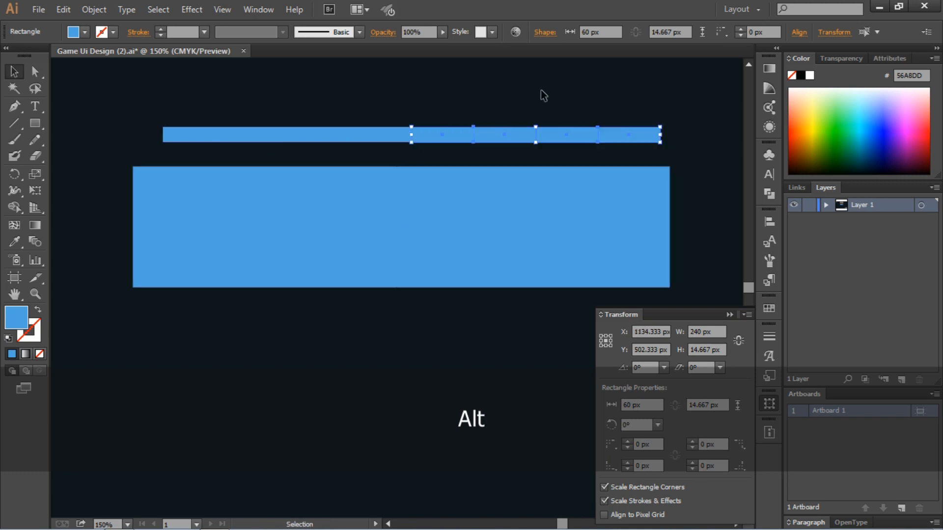
Delete every second rectangle in the row, leaving four evenly spaced studs
shift+click(616, 135)
shift+click(506, 137)
shift+click(334, 138)
shift+click(211, 134)
key(Delete)
Group the four studs, centre them horizontally over the large rectangle, and seat them on its top edge
right_click(629, 140)
mouse_move(214, 121)
mouse_down()
mouse_move(630, 148)
mouse_move(210, 126)
mouse_up()
click(768, 221)
click(632, 245)
drag(622, 126, 591, 156)
click(629, 110)
click(628, 125)
key(Down)
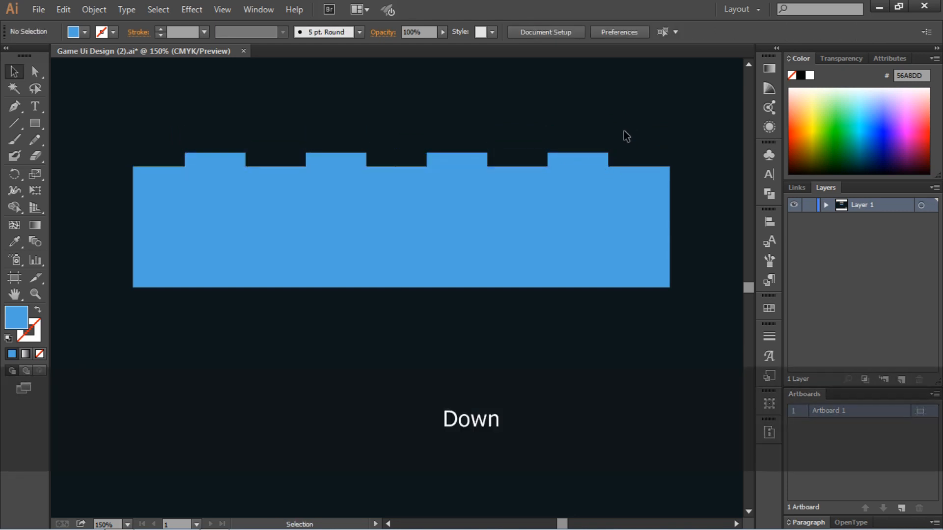
Ungroup the top studs and paste a copy of one, rotated upright
right_click(585, 158)
click(625, 240)
click(628, 129)
click(576, 159)
key(ctrl+c)
key(ctrl+v)
drag(431, 278, 410, 322)
click(437, 316)
Attach an upright stud to the middle of both the left and right edges of the large rectangle
drag(402, 292, 680, 244)
key(Right)
key(Left)
key(Left)
key(Left)
key(Left)
click(684, 286)
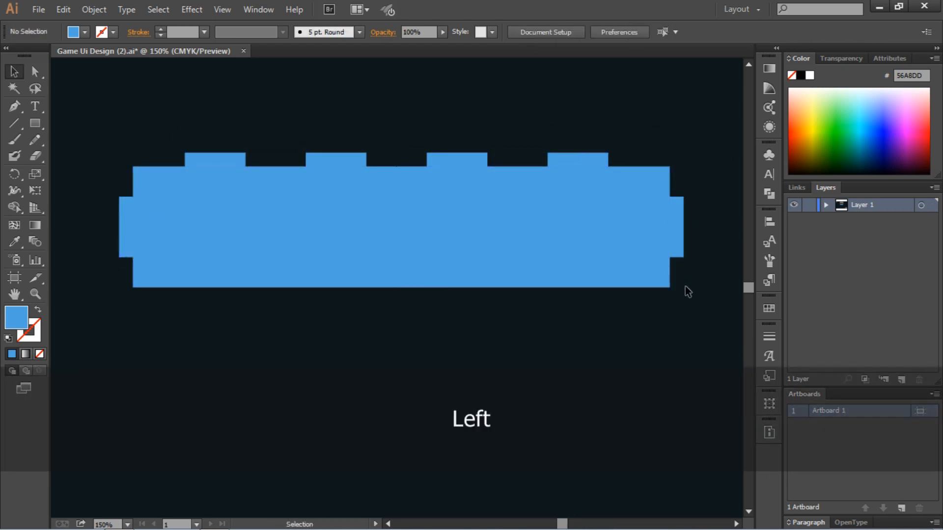
click(680, 250)
key(Right)
click(691, 281)
Draw a full-width strip about 30 px high directly beneath the large rectangle
key(ctrl+minus)
click(13, 107)
click(35, 123)
mouse_move(221, 288)
mouse_down()
mouse_move(508, 317)
mouse_move(579, 308)
mouse_up()
click(13, 72)
click(162, 157)
Duplicate the four top studs straight down to the lower edge of the strip
drag(357, 203, 356, 313)
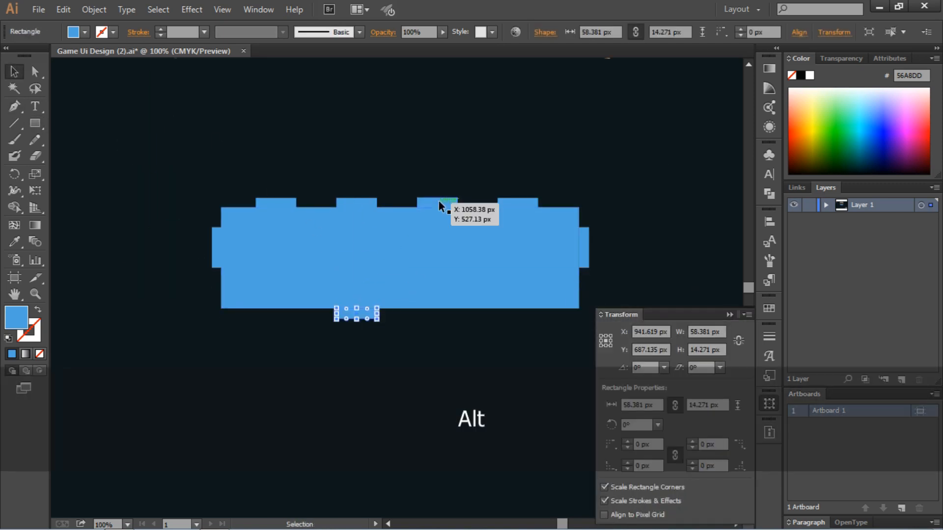
drag(438, 201, 438, 311)
drag(509, 199, 509, 310)
drag(292, 204, 293, 315)
click(231, 339)
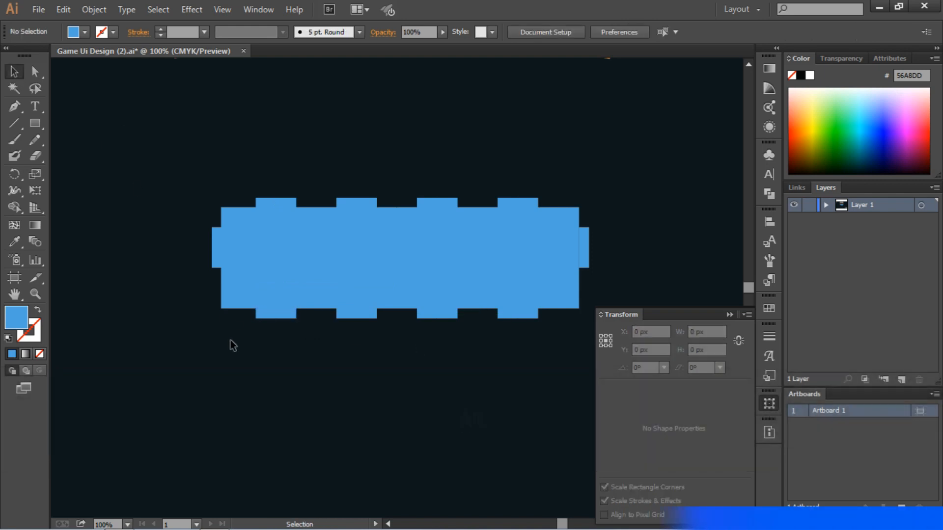
Group the bottom strip with its four studs and fill the group with the darker orange from the palette
drag(231, 340, 560, 300)
right_click(507, 290)
click(546, 356)
key(ctrl+0)
click(14, 241)
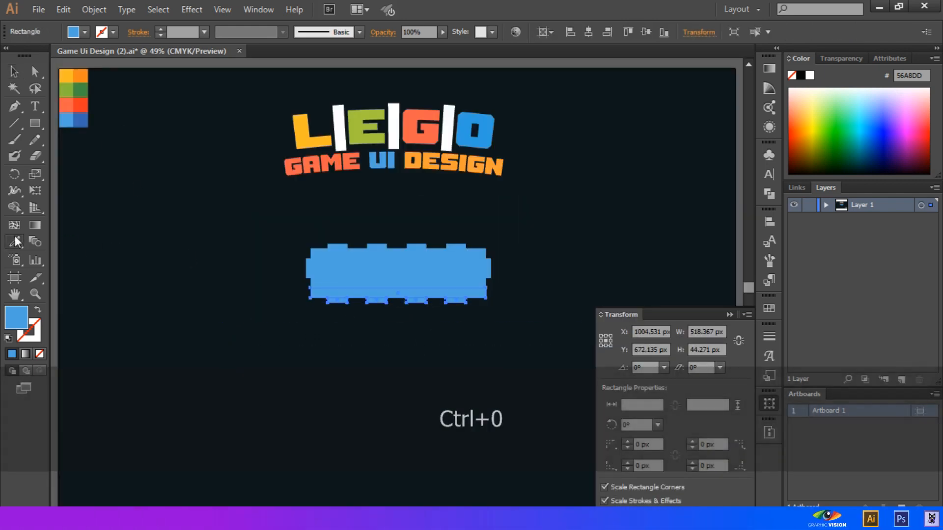
click(81, 75)
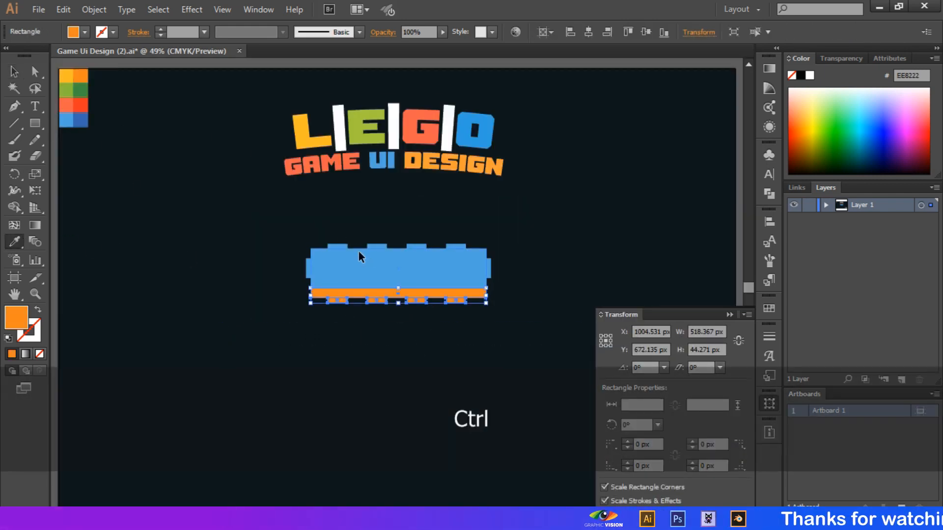
Group the large rectangle with its top and side studs and fill them with the palette's yellow-orange
ctrl+click(358, 252)
drag(512, 276, 525, 275)
key(v)
drag(269, 221, 543, 289)
right_click(459, 268)
click(507, 333)
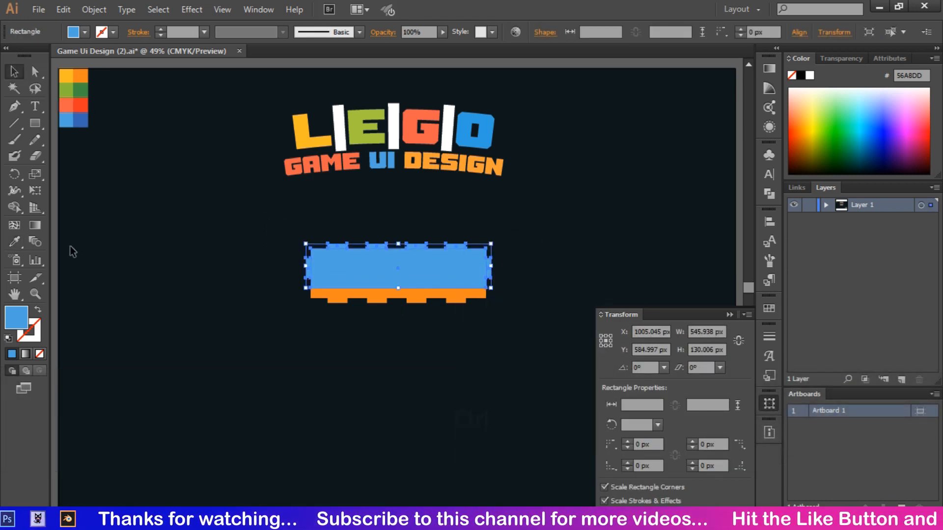
click(15, 242)
click(68, 80)
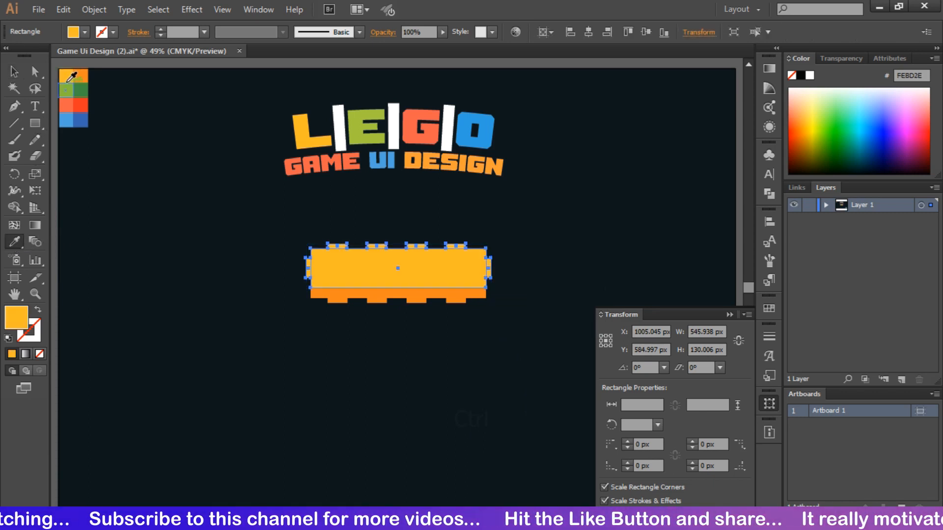
key(v)
click(200, 211)
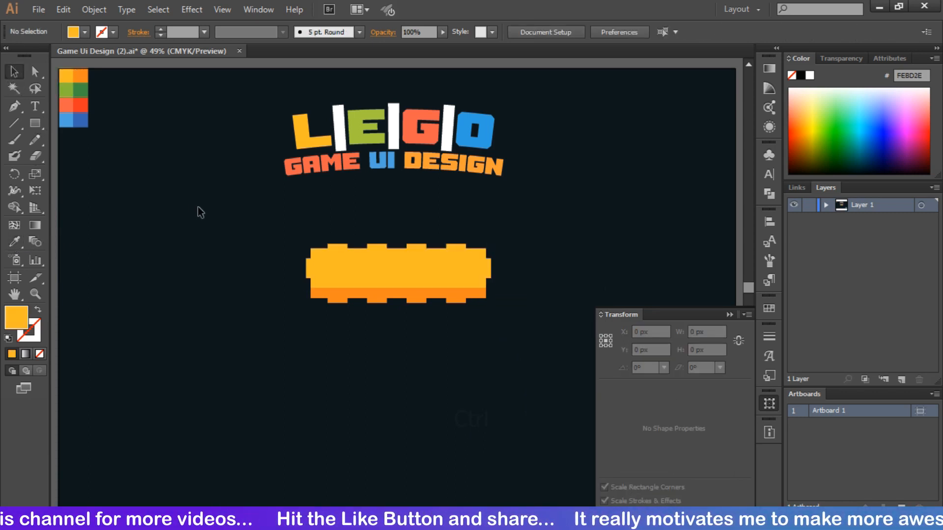
Ungroup the brick's upper part and paste a copy of its main rectangle below and left of the brick
click(375, 267)
right_click(375, 268)
click(418, 341)
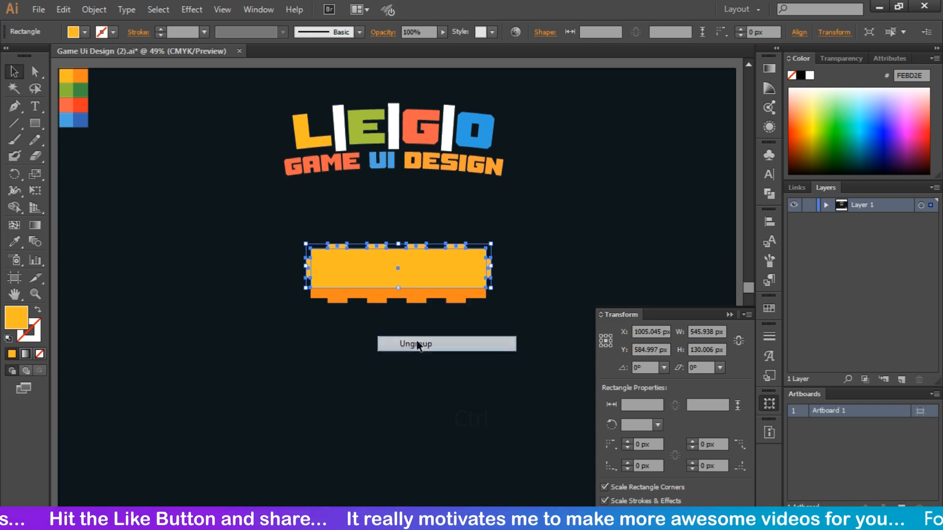
click(415, 334)
click(384, 286)
key(ctrl+c)
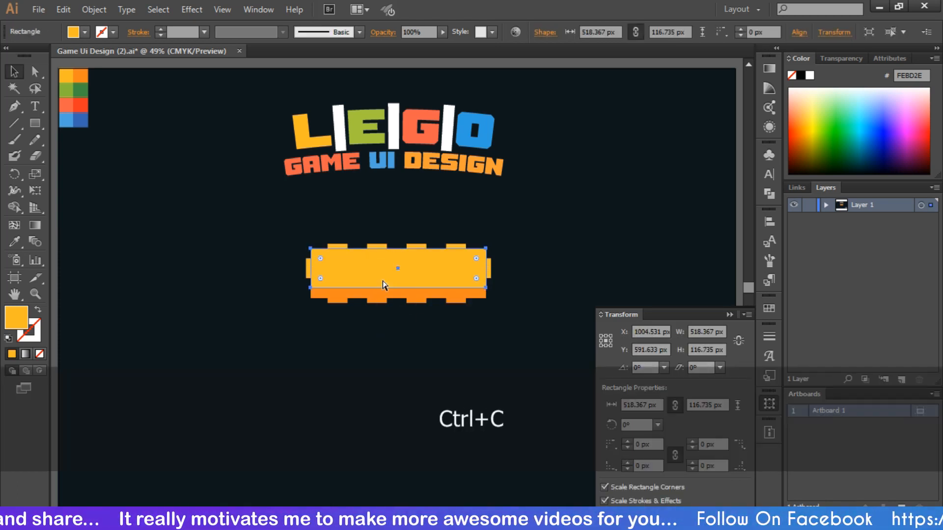
drag(387, 293, 265, 377)
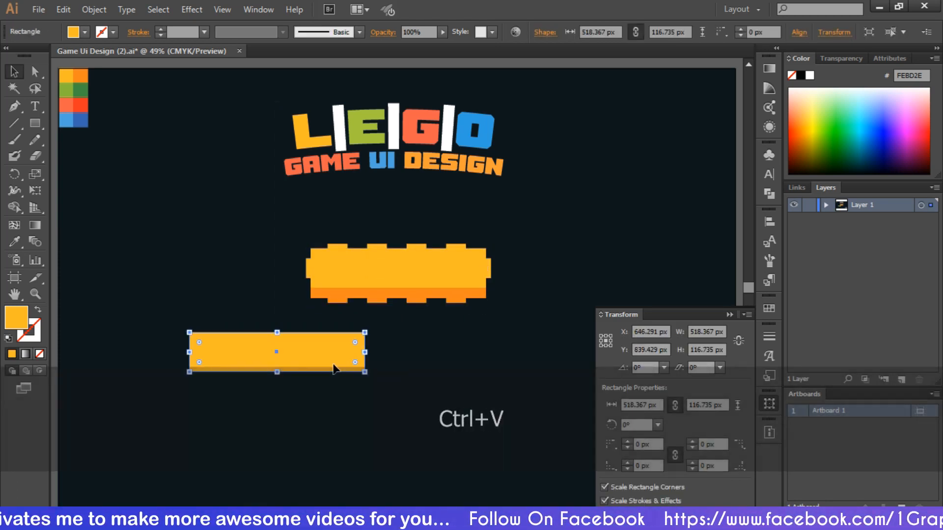
Regroup the brick's main rectangle with its top and side studs
scroll(206, 221, left, 1)
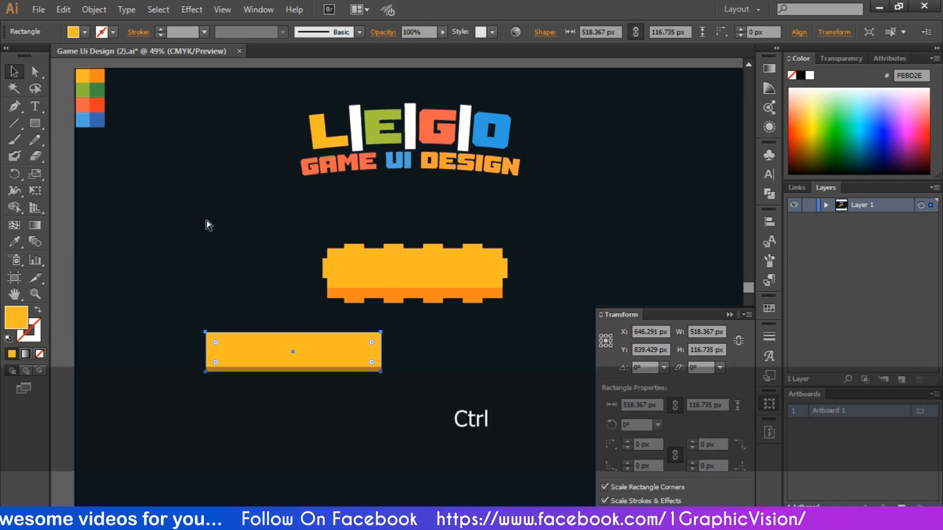
drag(290, 227, 550, 280)
right_click(449, 262)
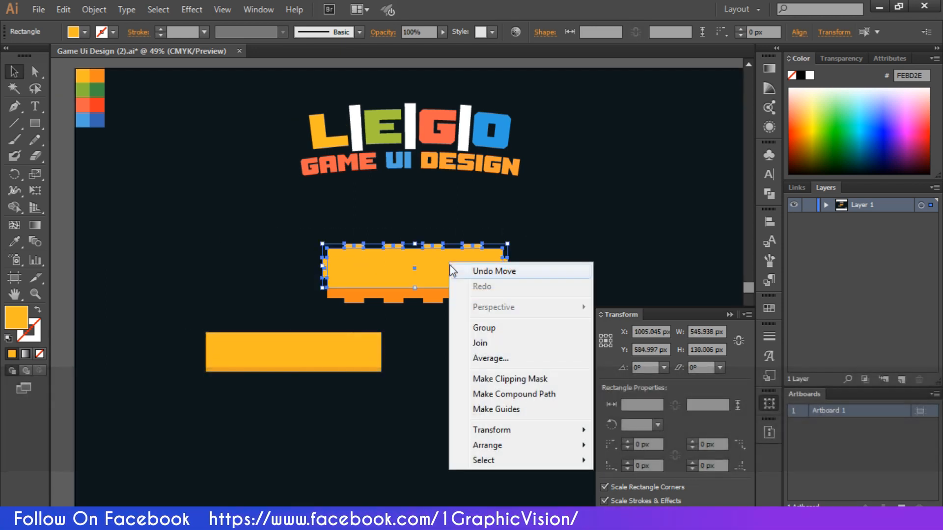
click(486, 327)
click(437, 392)
Draw a 45° diagonal line about 254 px wide and high across the left part of the copied rectangle
click(274, 352)
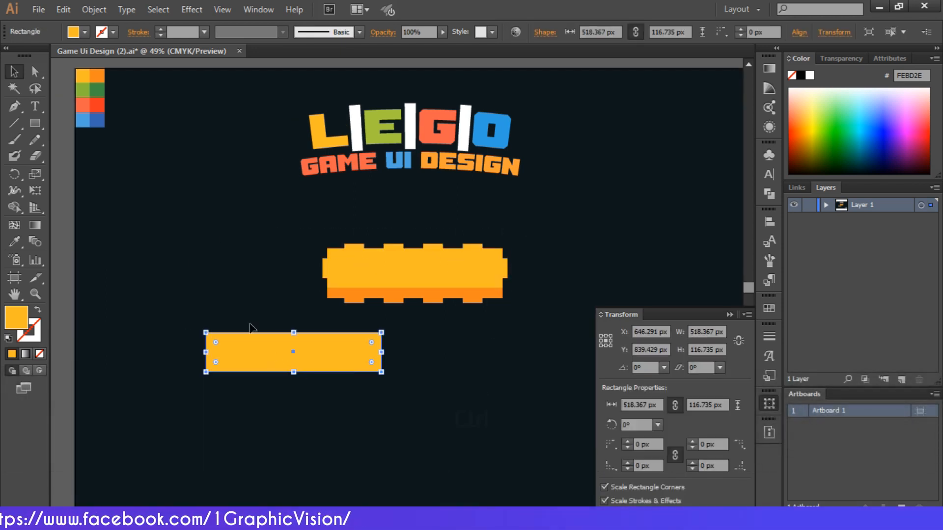
click(70, 171)
click(13, 107)
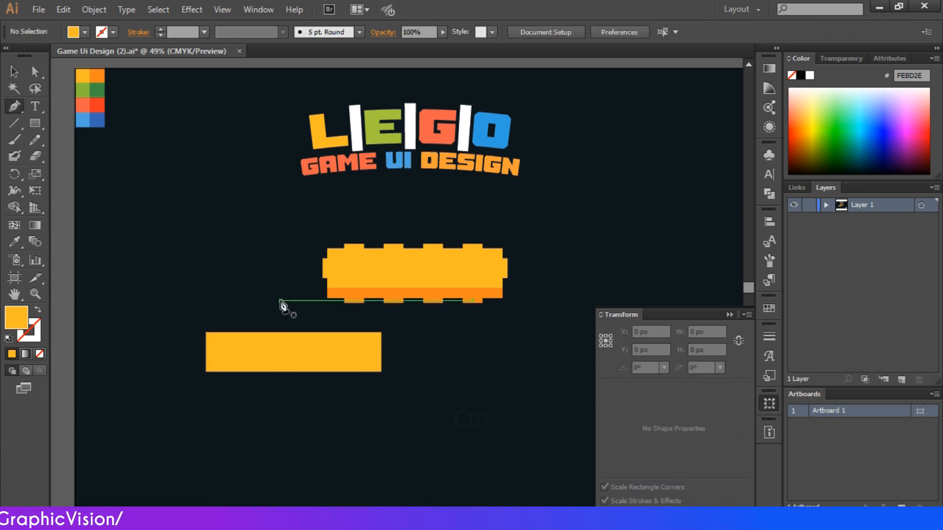
drag(280, 301, 200, 394)
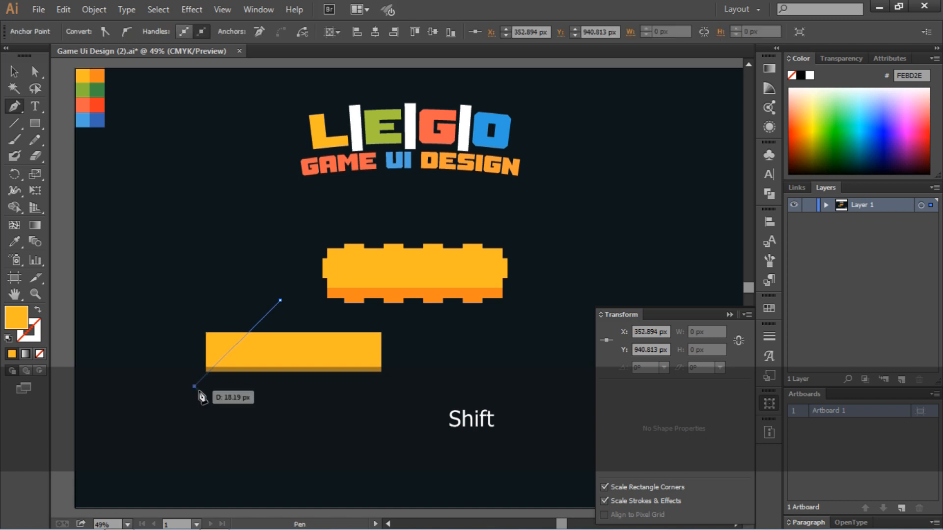
key(p)
click(15, 73)
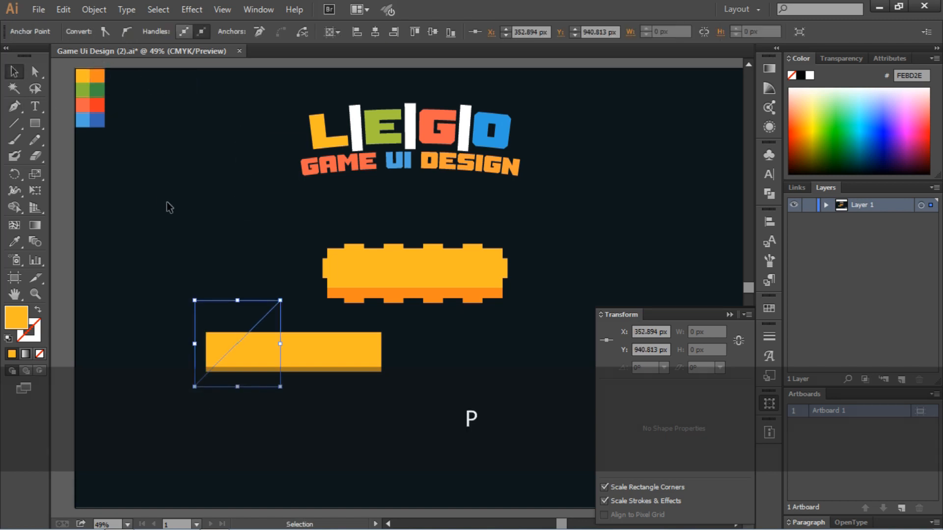
Give the diagonal line a 60 pt white stroke
drag(245, 282, 290, 314)
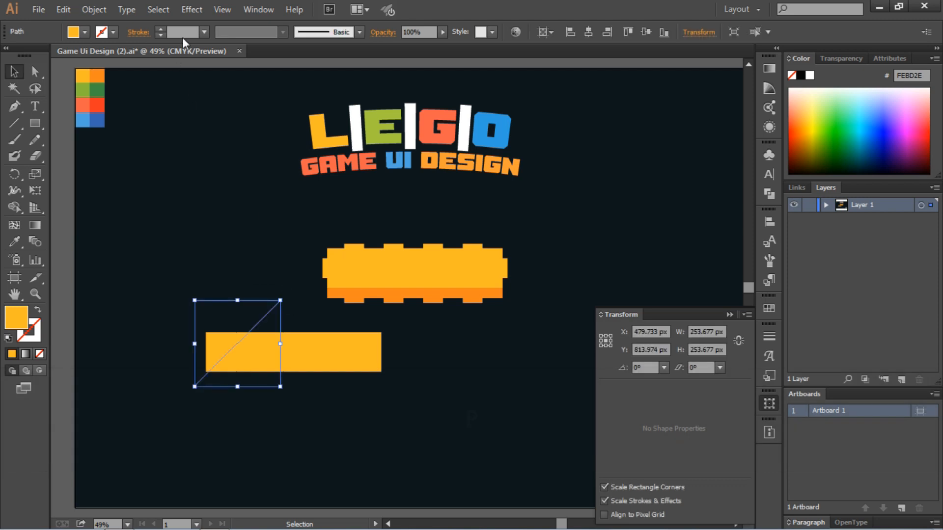
click(204, 32)
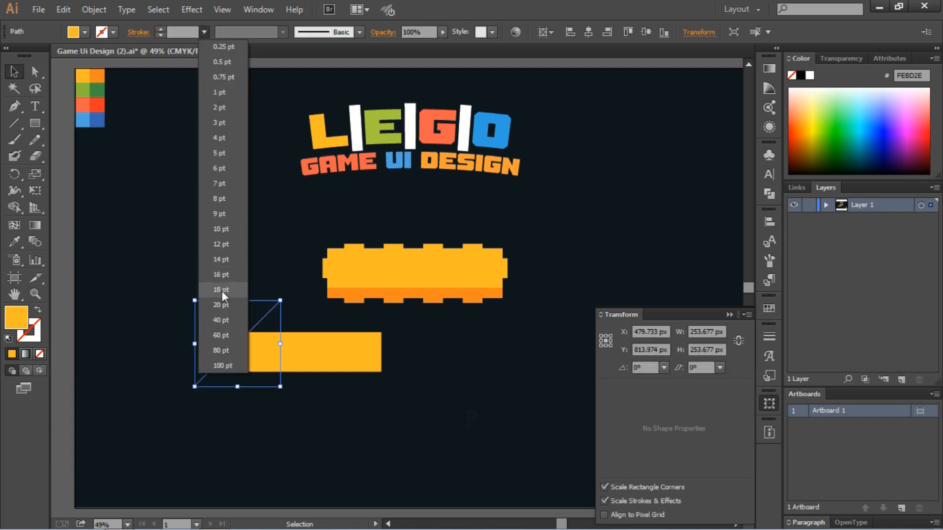
click(223, 334)
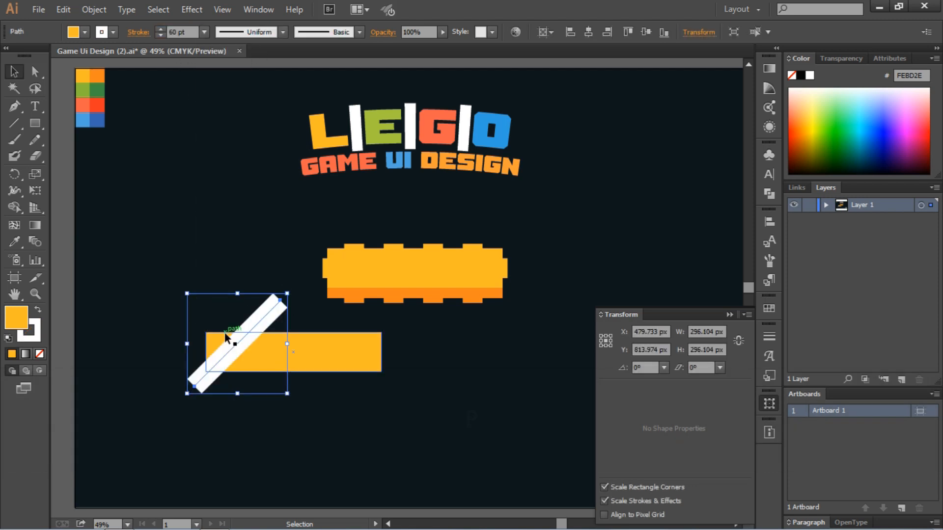
click(54, 104)
Duplicate the white diagonal stripe twice to the right, spacing the three stripes evenly across the copied rectangle
mouse_move(262, 325)
mouse_down()
mouse_move(254, 333)
mouse_move(313, 329)
mouse_up()
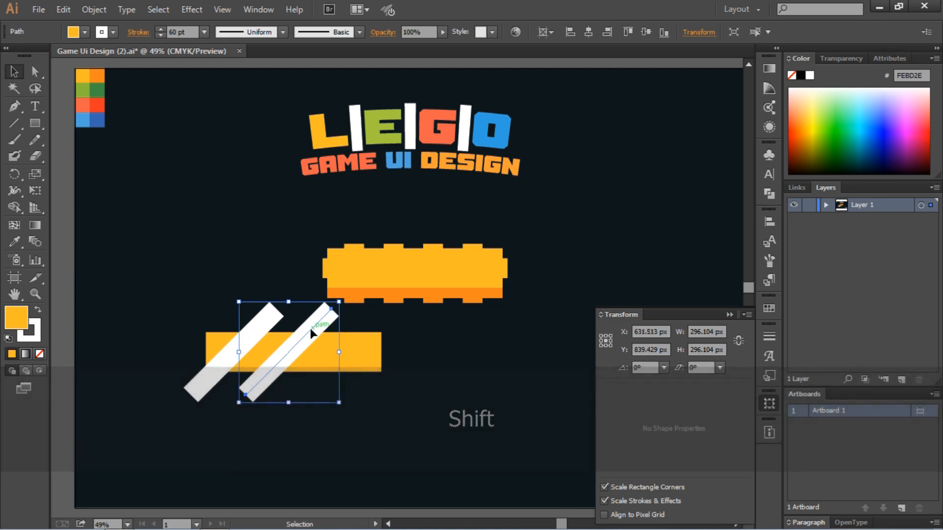
key(Right)
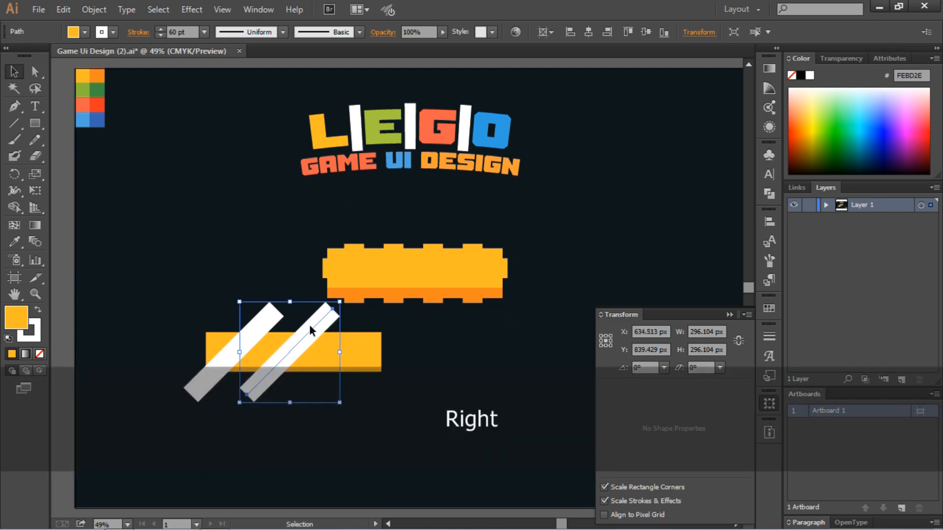
key(Right)
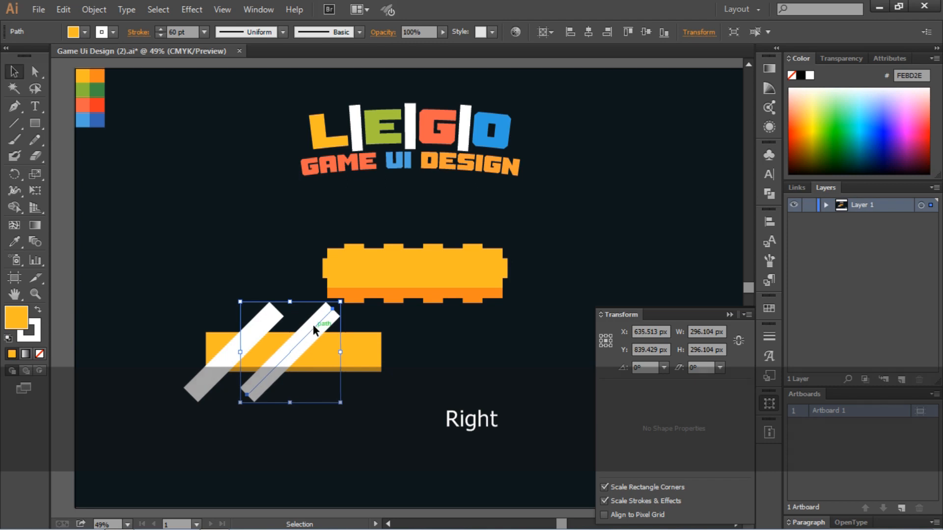
drag(313, 326, 367, 331)
key(Right)
key(Right)
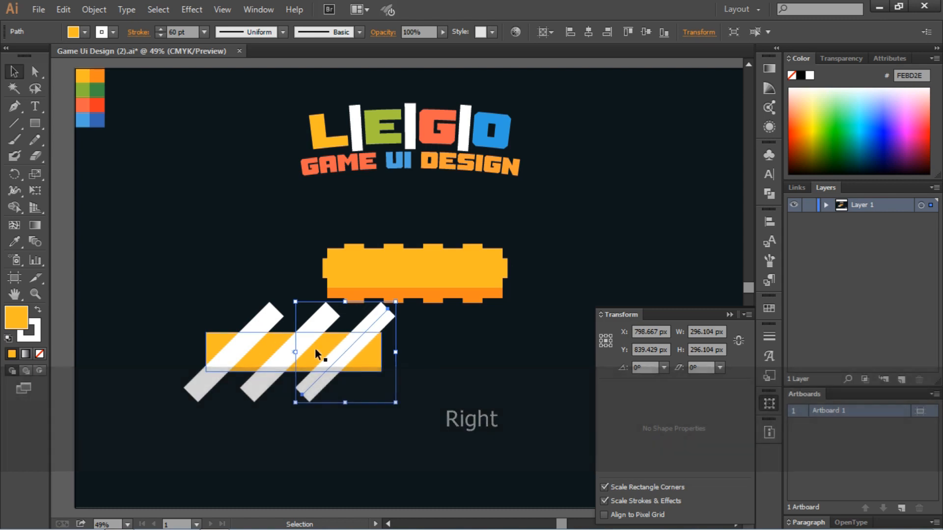
Nudge the first stripe slightly left and the third stripe slightly right to widen the spacing
click(254, 331)
key(Left)
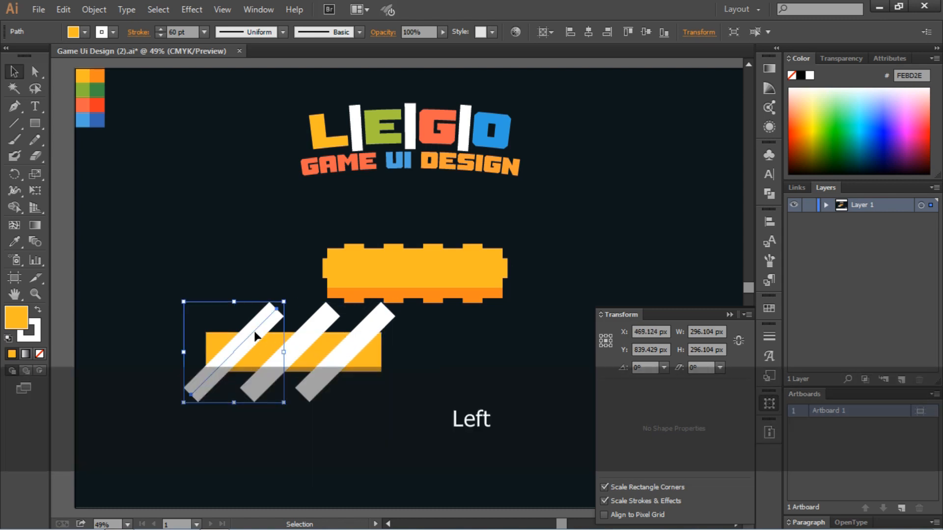
click(461, 367)
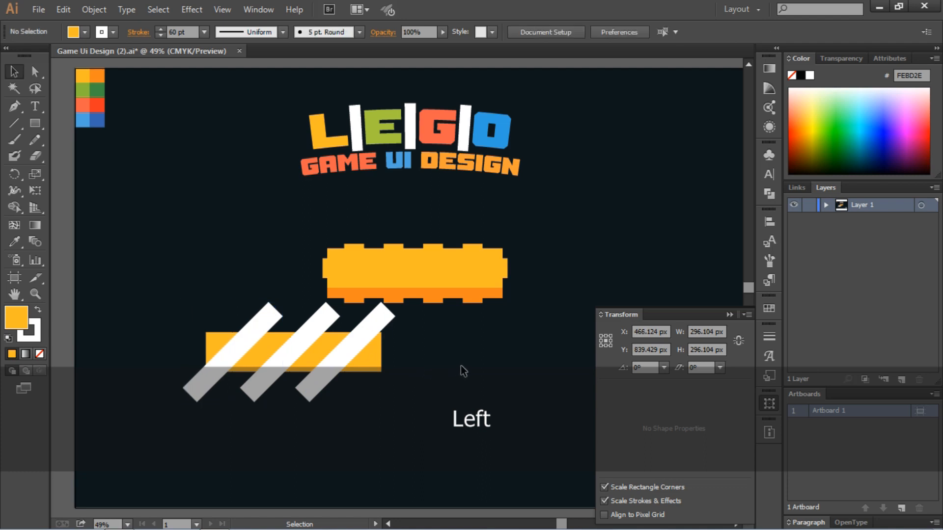
click(368, 330)
key(Right)
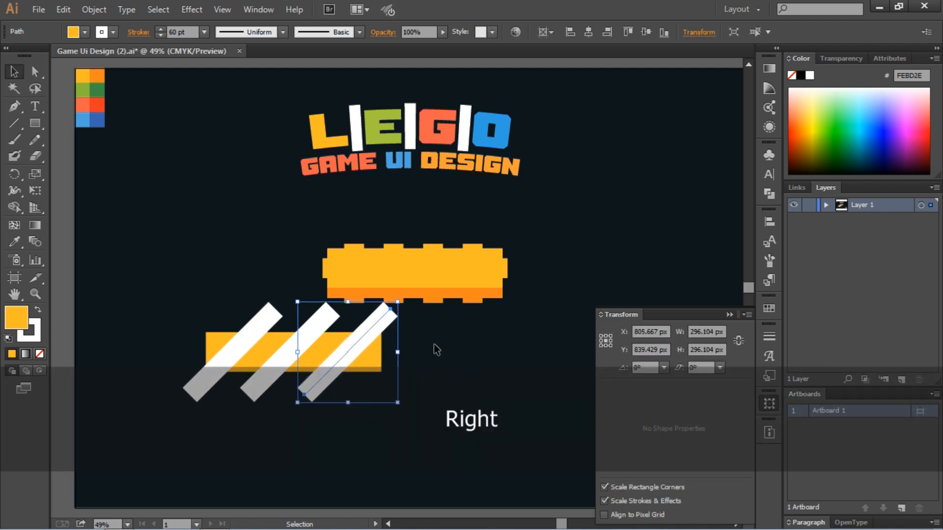
key(Right)
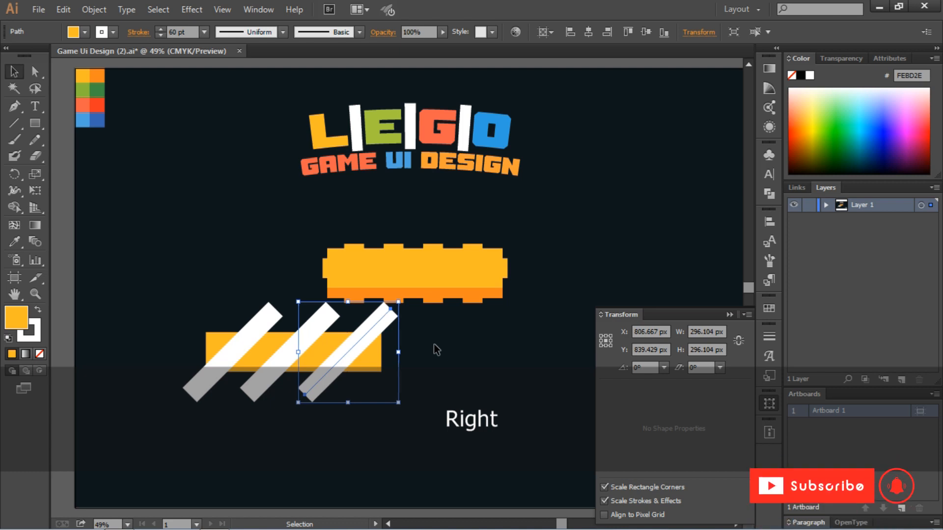
Group the three white diagonal stripes
shift+click(325, 324)
shift+click(267, 315)
right_click(266, 317)
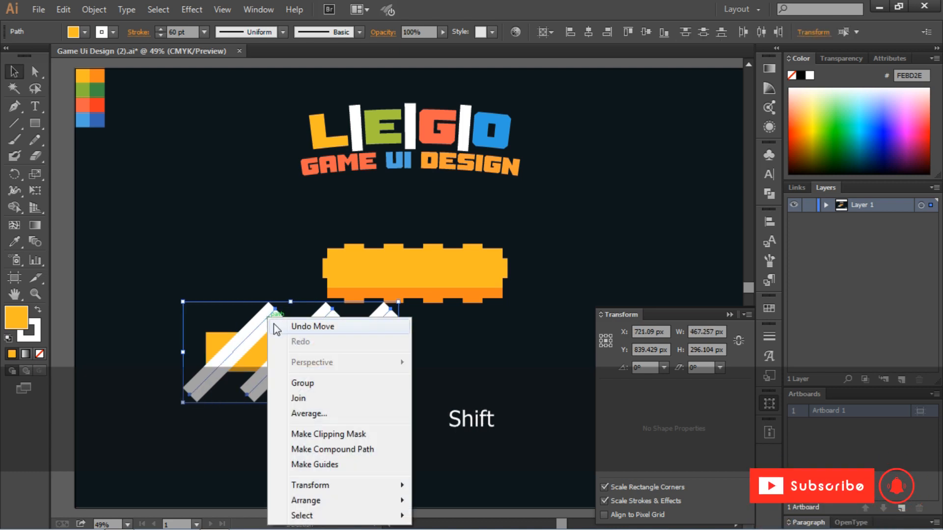
click(303, 383)
Centre the stripe group and the copied rectangle horizontally on the artboard
shift+click(291, 339)
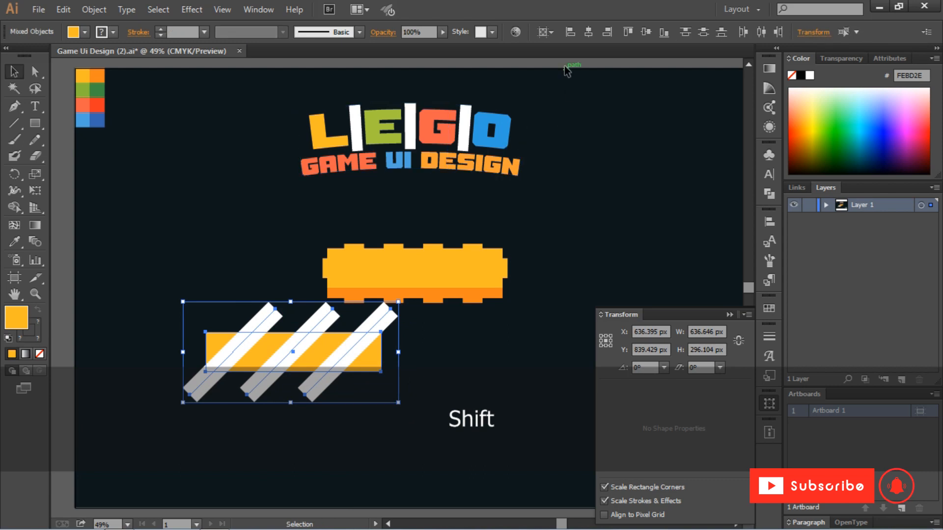
click(589, 33)
click(586, 235)
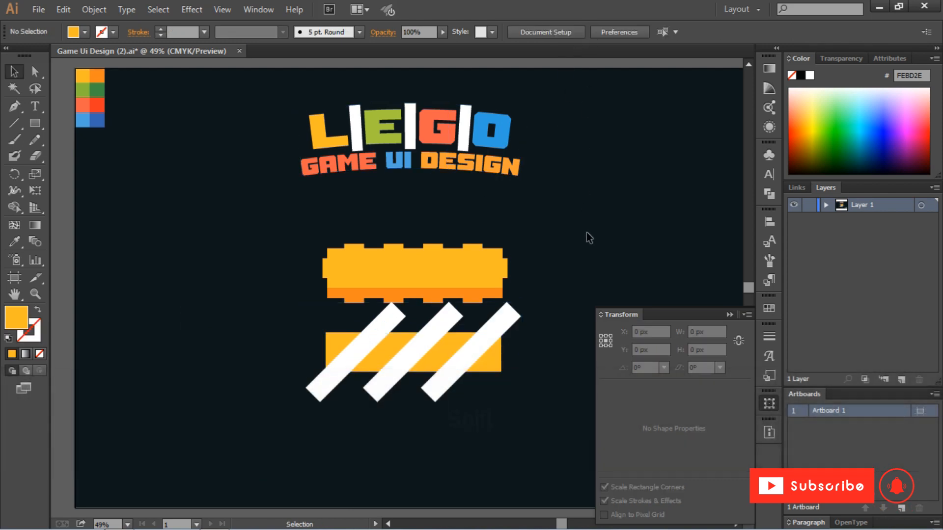
Try expanding the stripe group with both Fill and Stroke included, and undo the expansion
click(429, 338)
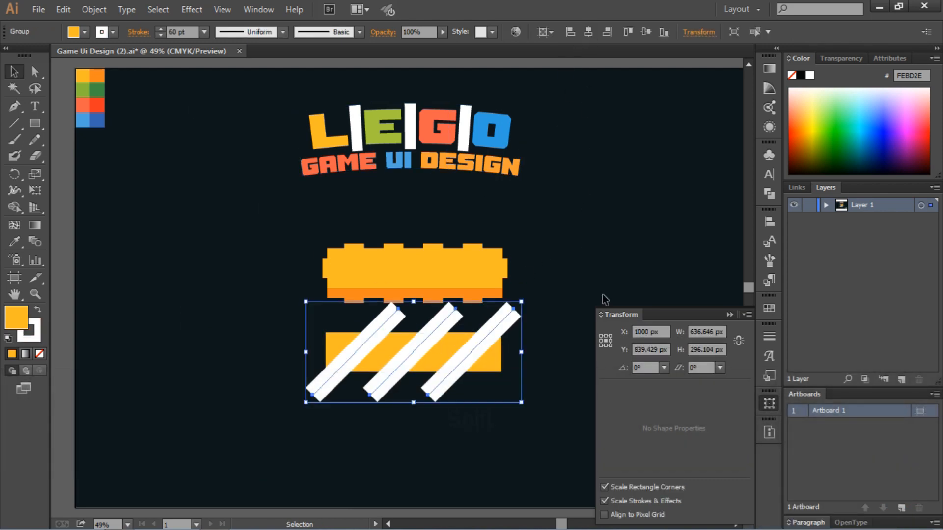
click(98, 10)
click(127, 156)
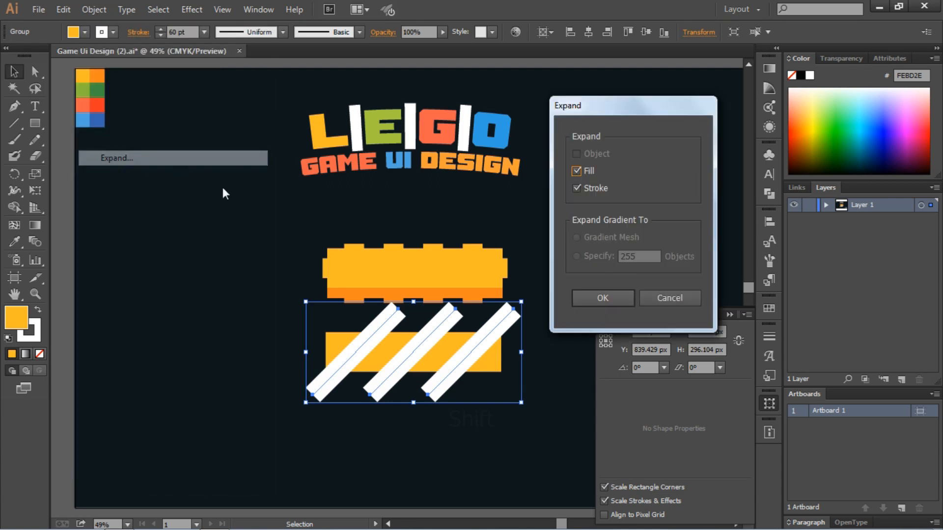
click(603, 297)
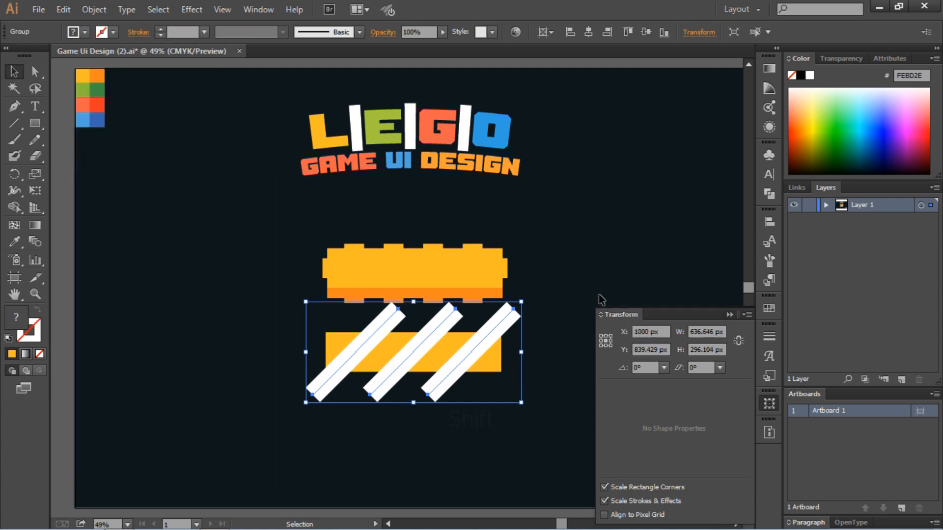
click(589, 270)
key(ctrl+equal)
key(ctrl+equal)
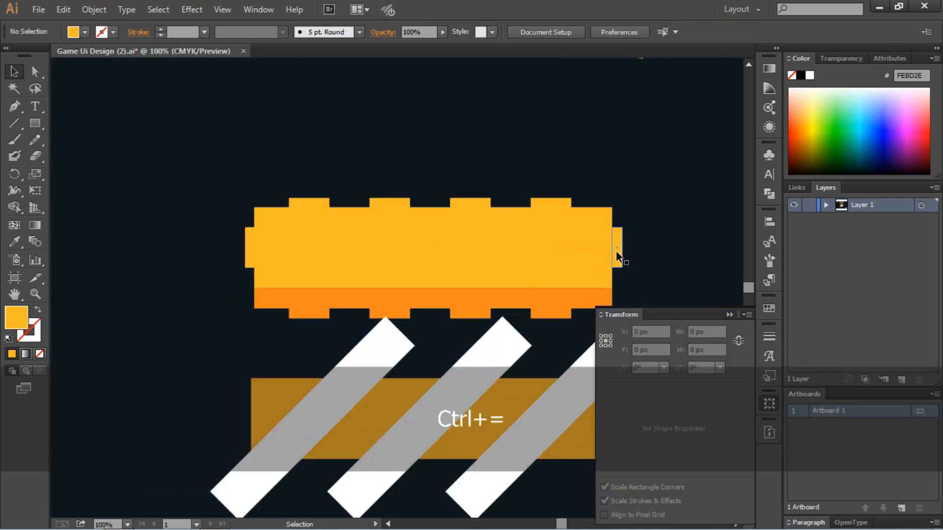
scroll(482, 199, down, 3)
scroll(481, 200, right, 1)
key(ctrl+z)
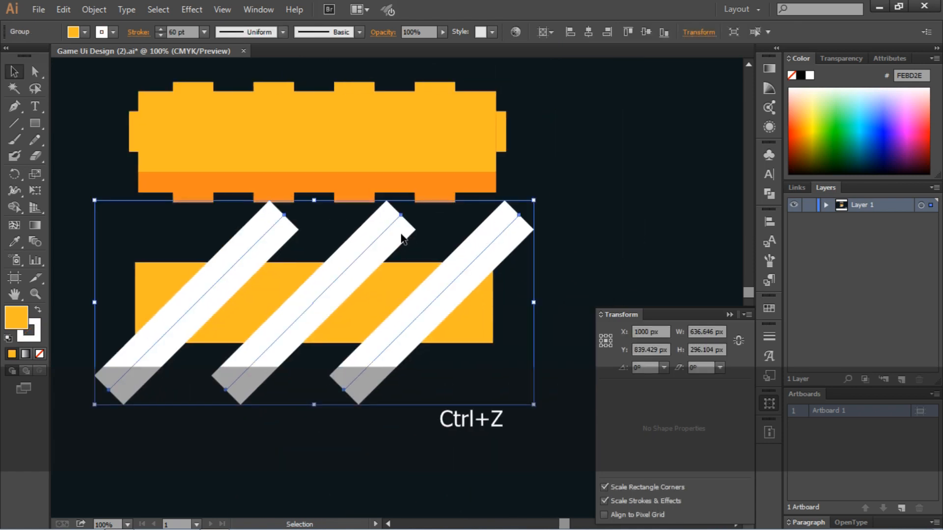
click(94, 10)
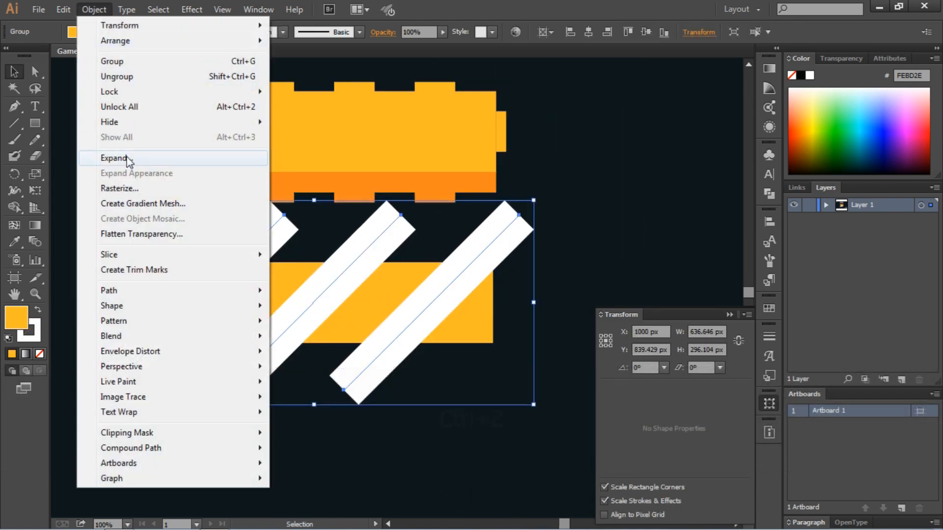
click(101, 158)
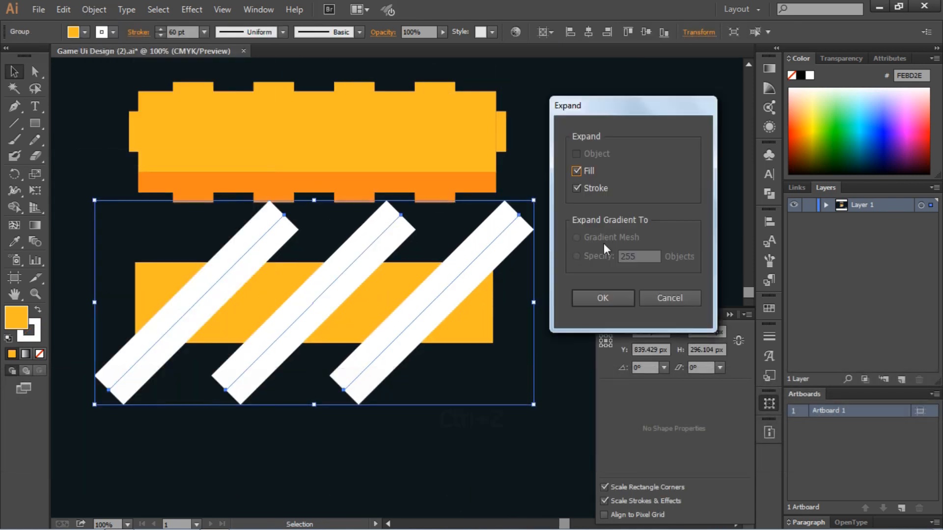
click(609, 298)
key(ctrl+shift+a)
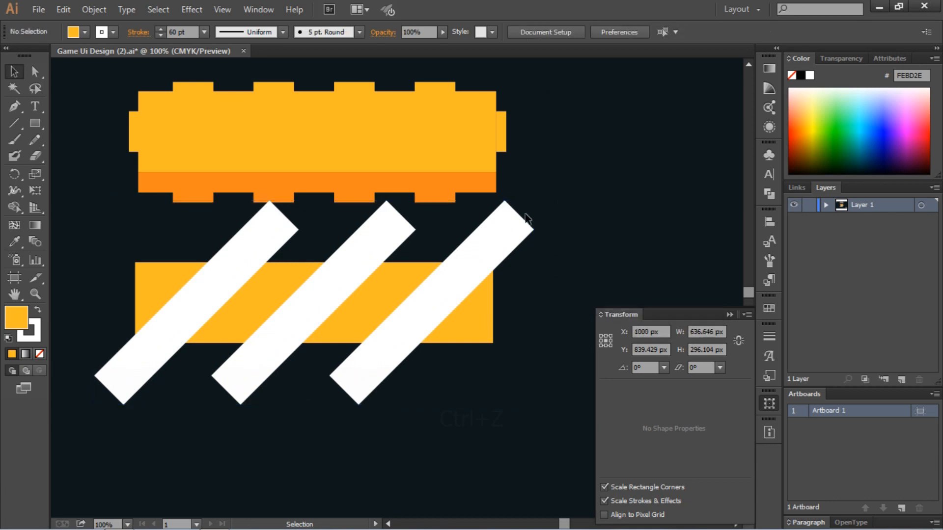
click(516, 217)
click(93, 9)
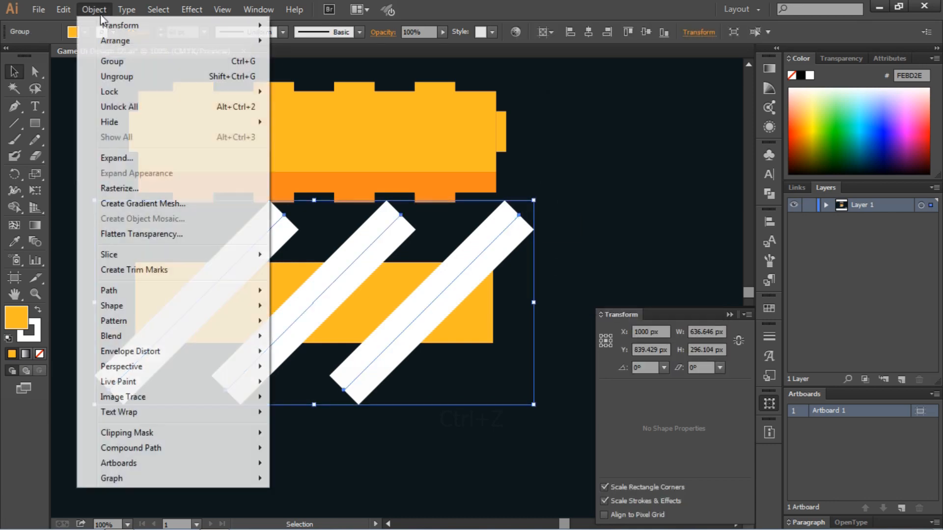
click(66, 113)
click(113, 32)
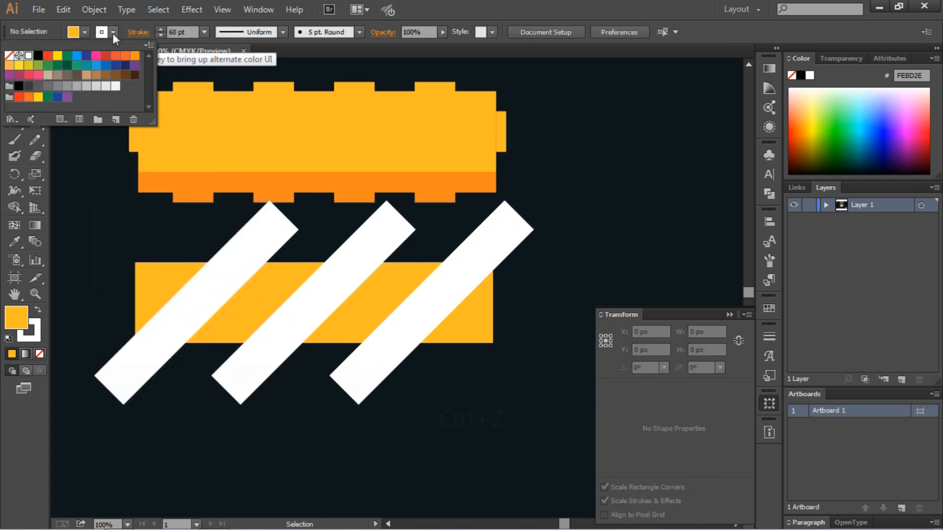
click(383, 229)
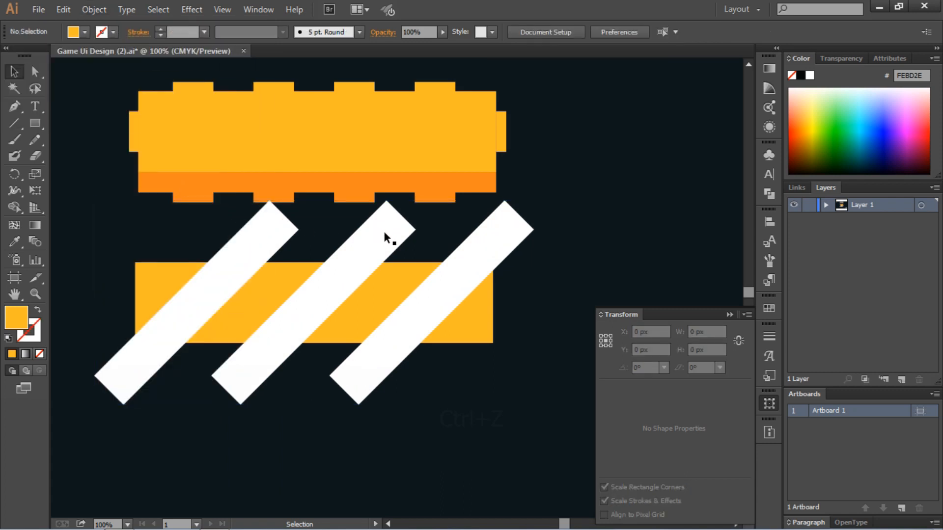
Set the fill of the stripe group to none, keeping only its white stroke
click(379, 228)
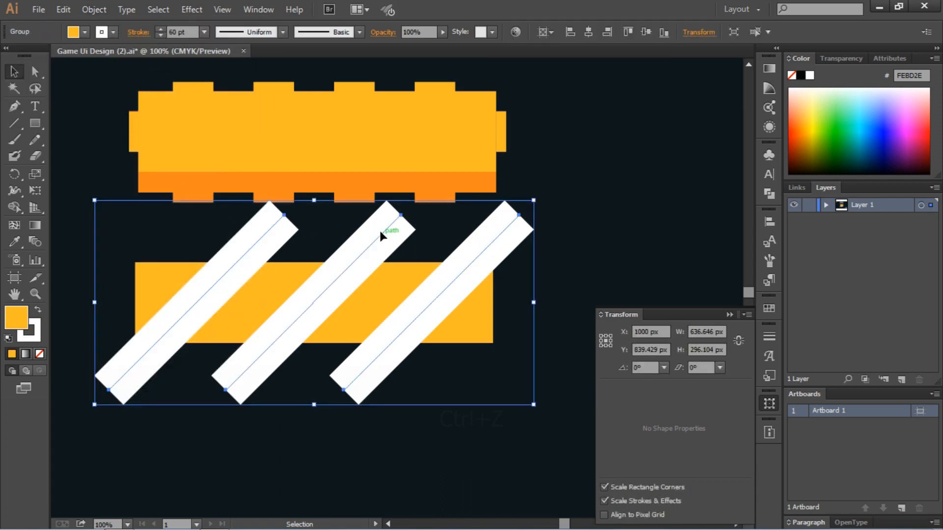
click(85, 32)
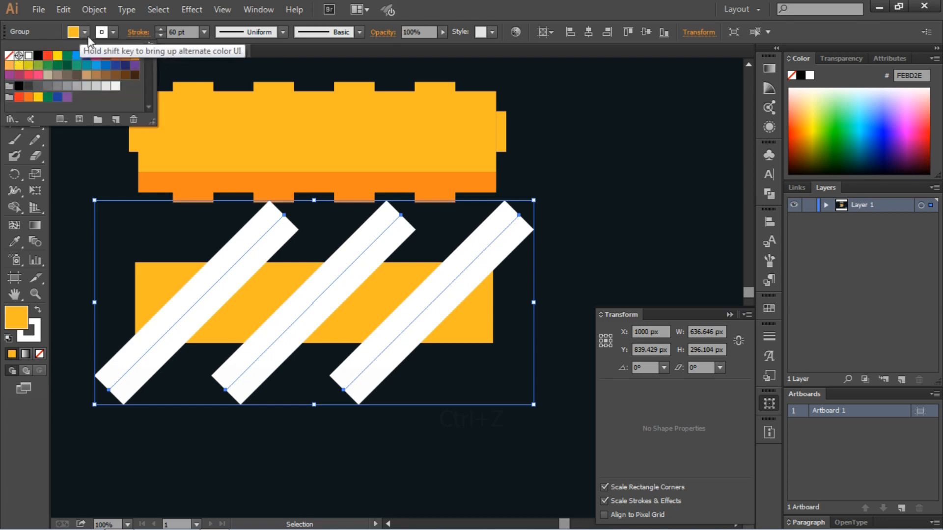
click(9, 55)
Expand the stripe group so its white strokes are converted into filled shapes
click(95, 11)
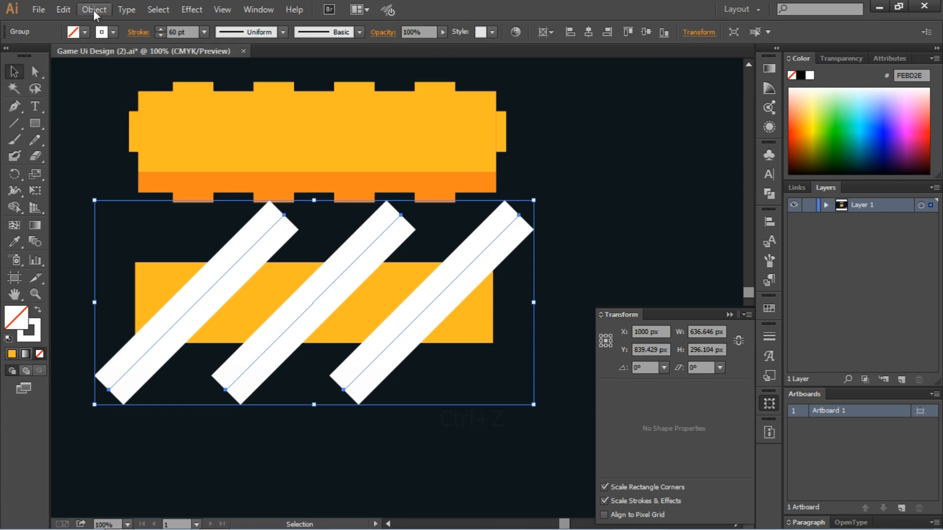
click(94, 10)
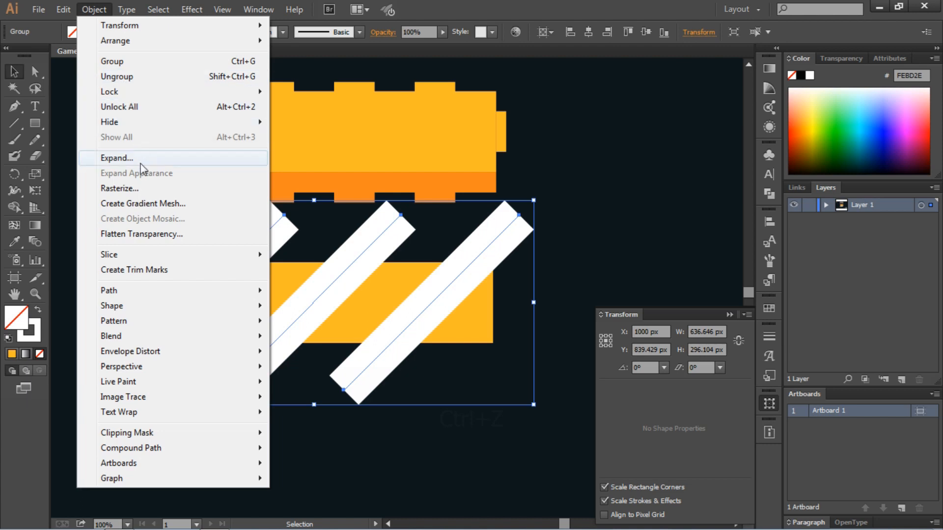
click(118, 157)
click(600, 296)
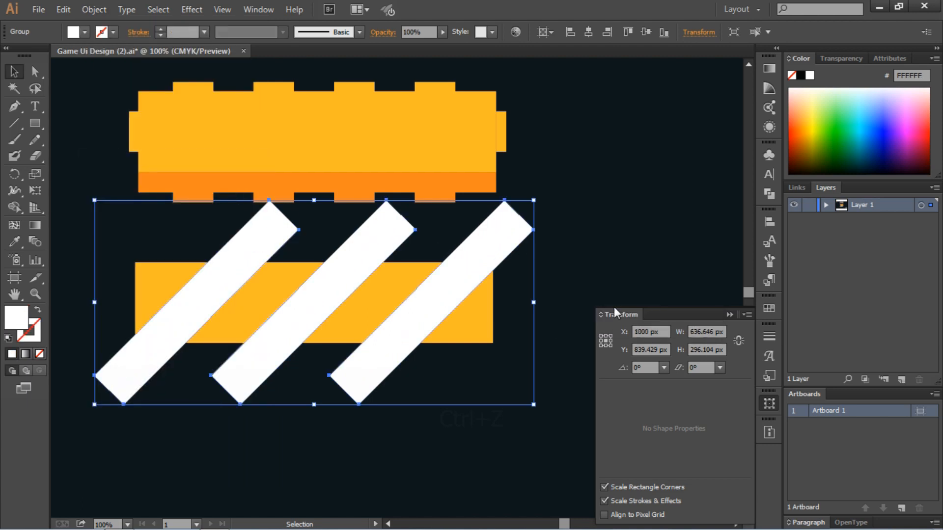
click(589, 242)
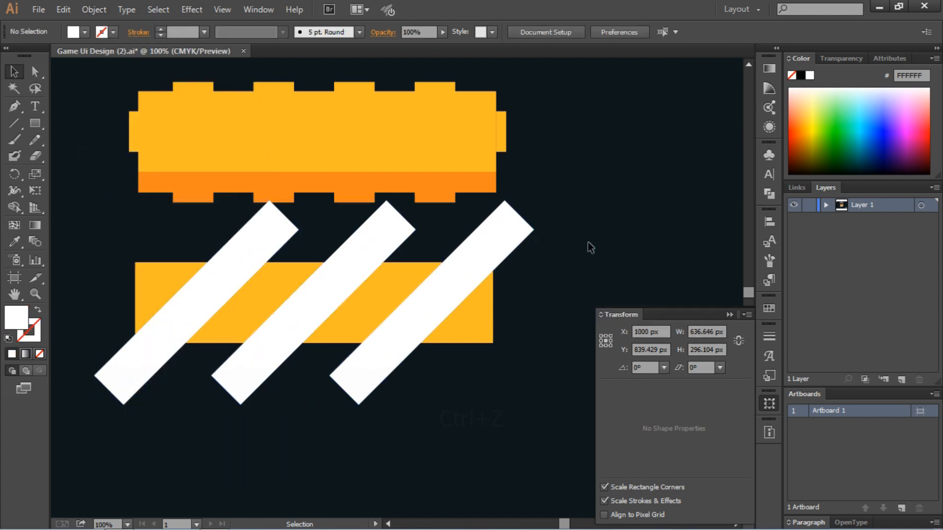
Subtract the expanded stripes from the copied rectangle with the Minus Front Pathfinder operation
click(462, 319)
shift+click(441, 299)
click(769, 194)
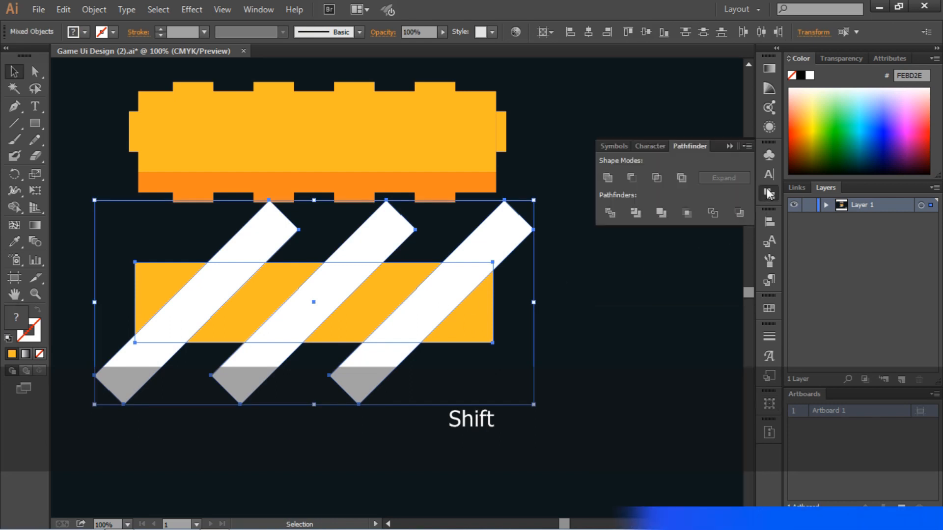
click(630, 181)
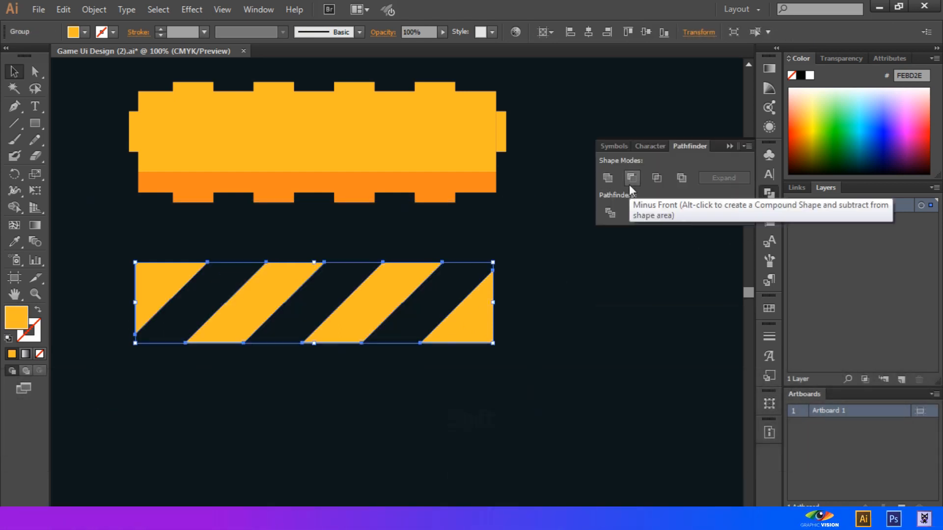
click(647, 296)
click(580, 274)
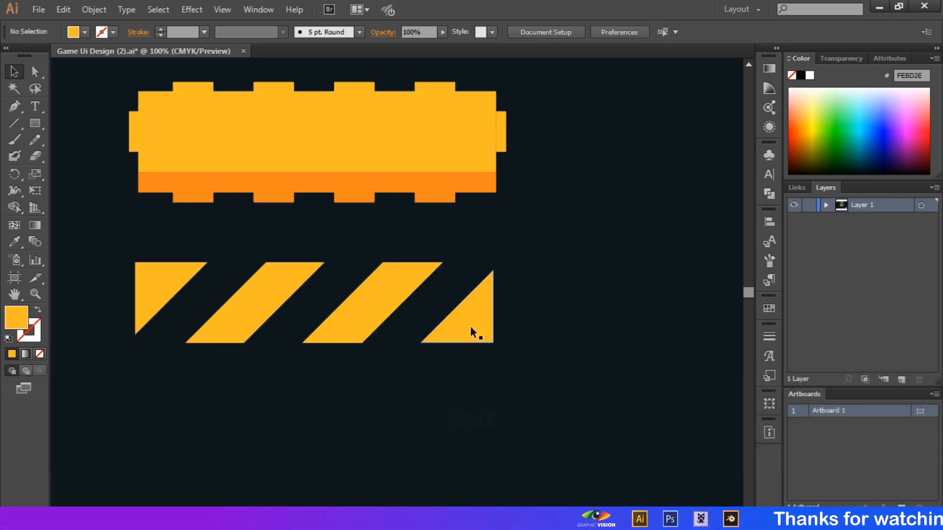
Move the cut stripe pieces onto the brick's main face and recolour them with the darker orange sampled from its lower edge
drag(470, 325, 474, 155)
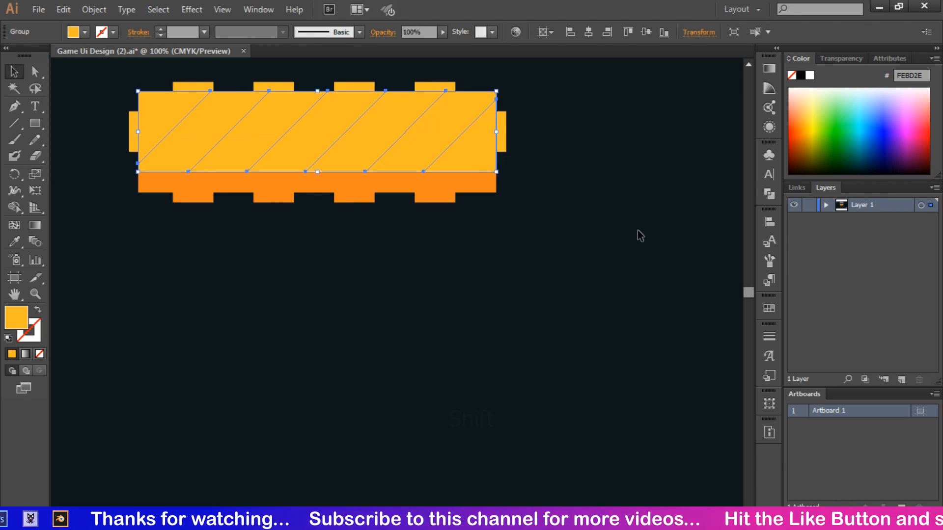
click(202, 184)
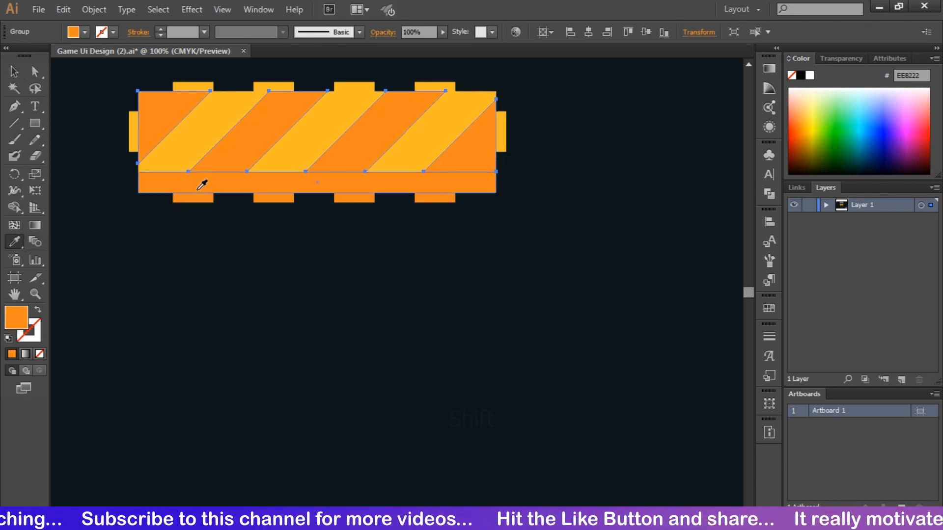
click(14, 71)
click(288, 322)
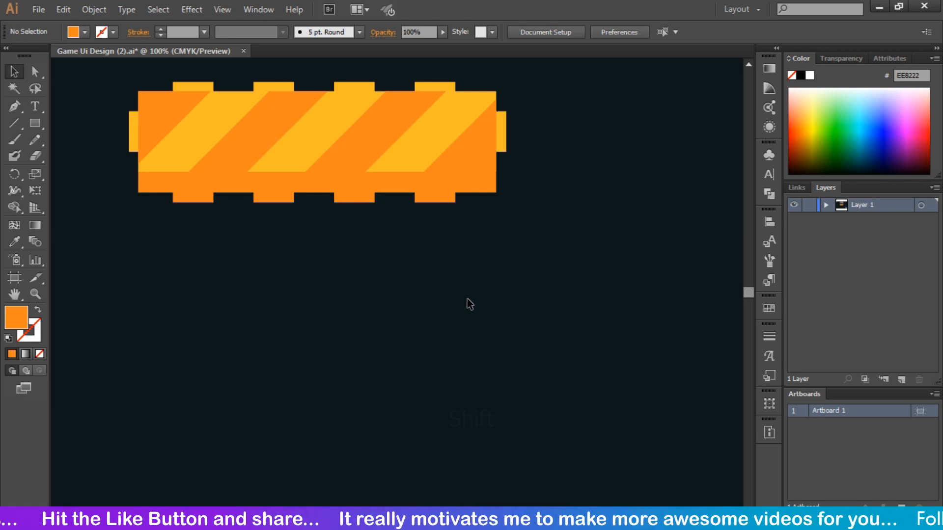
Set the opacity of the orange diagonal stripes on the brick to 30%
key(ctrl+equal)
key(ctrl+equal)
key(ctrl+equal)
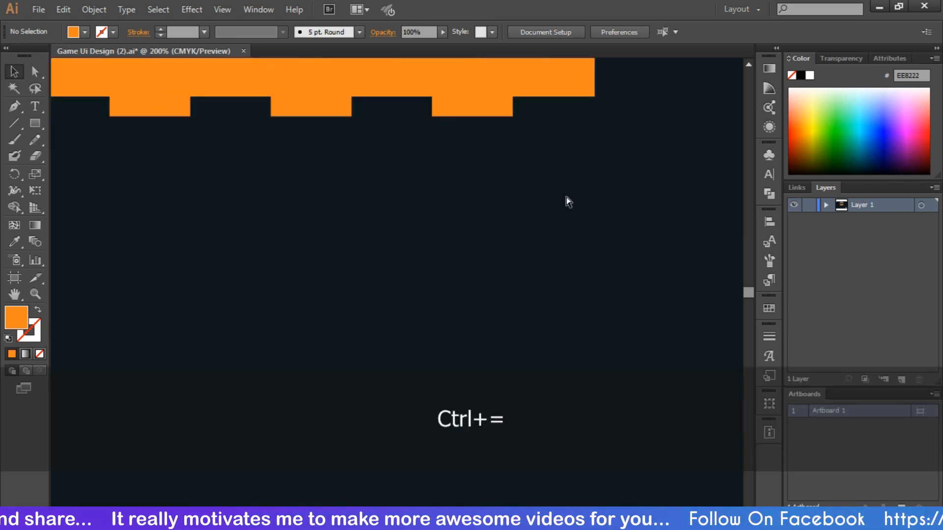
scroll(573, 209, right, 3)
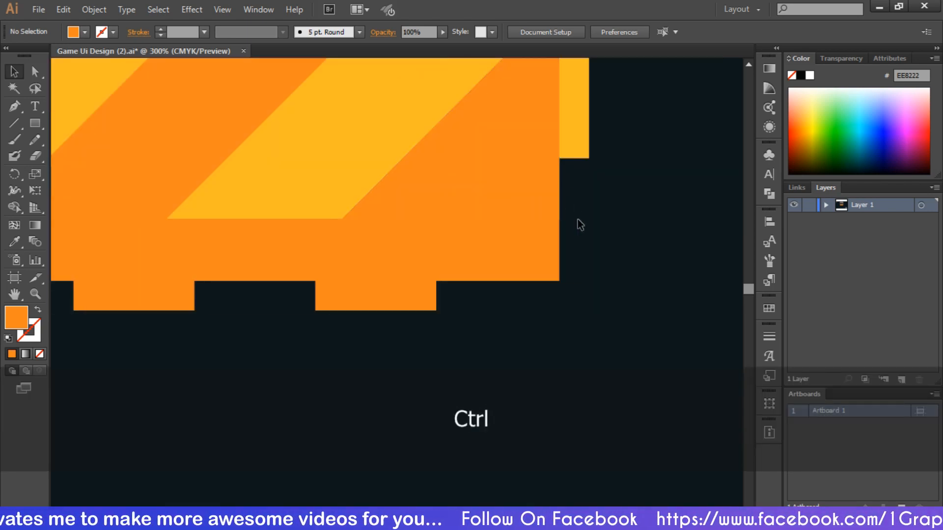
key(ctrl+0)
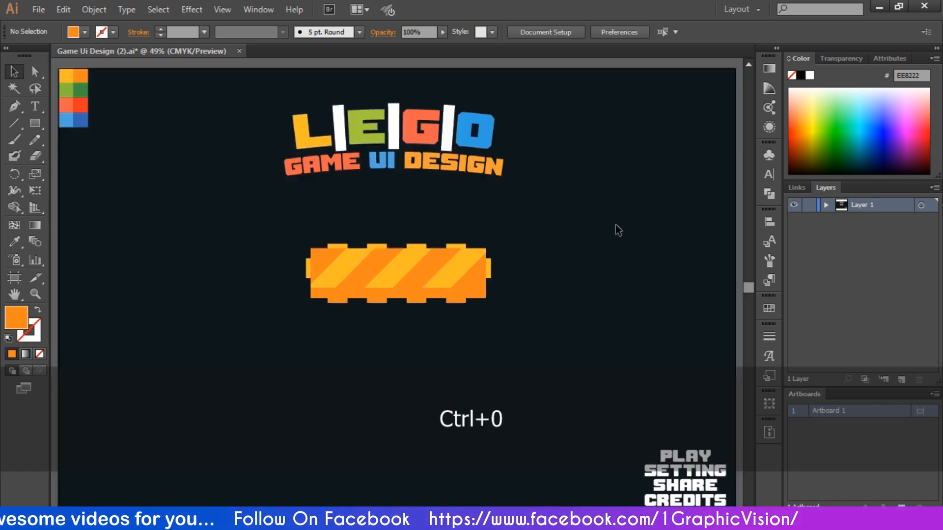
click(378, 253)
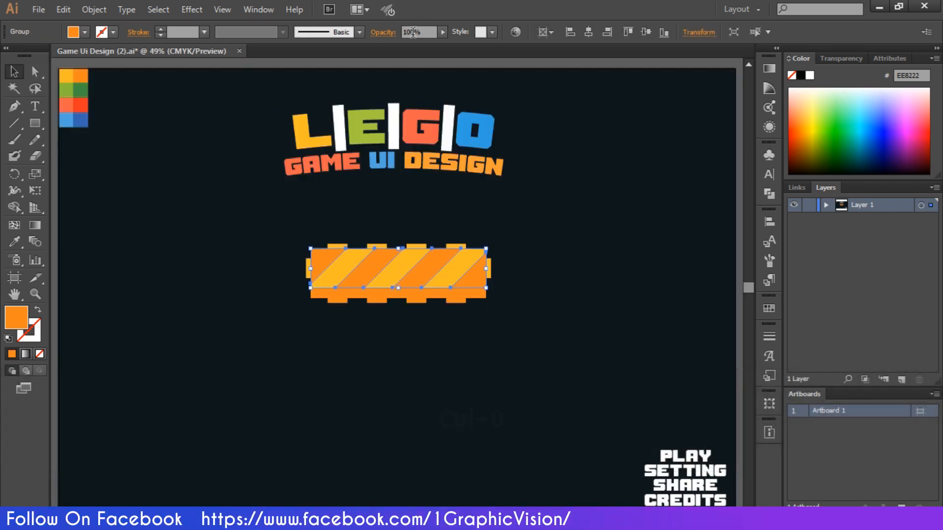
text(30)
key(Return)
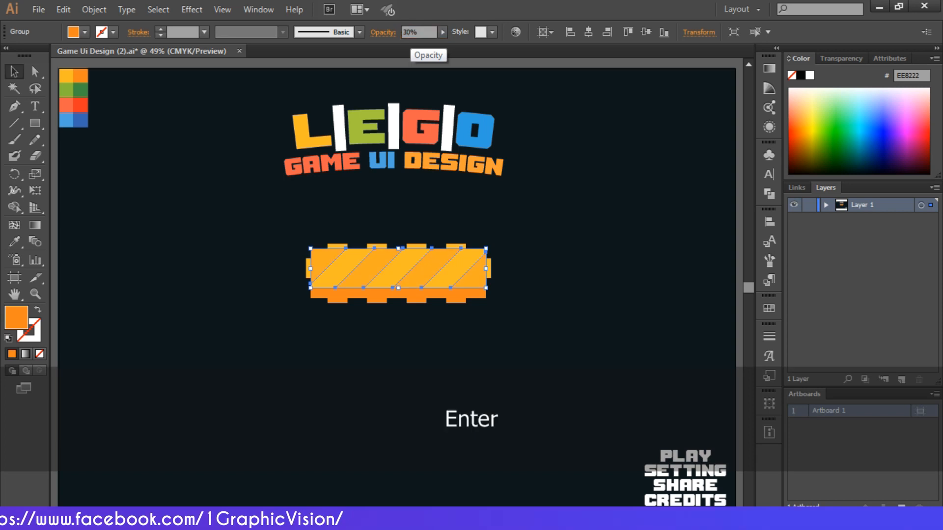
click(182, 176)
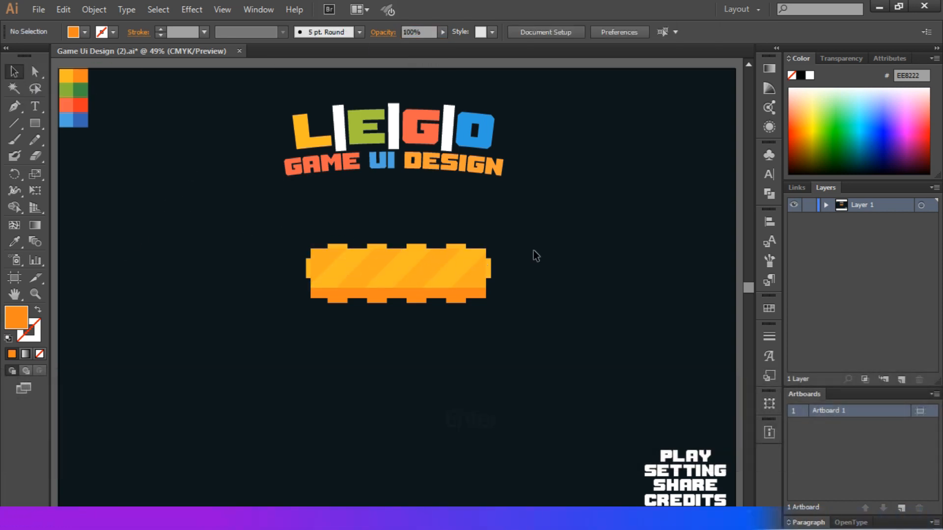
Duplicate the complete striped brick straight below the original and scale both bricks down slightly around their common centre
drag(531, 232, 291, 329)
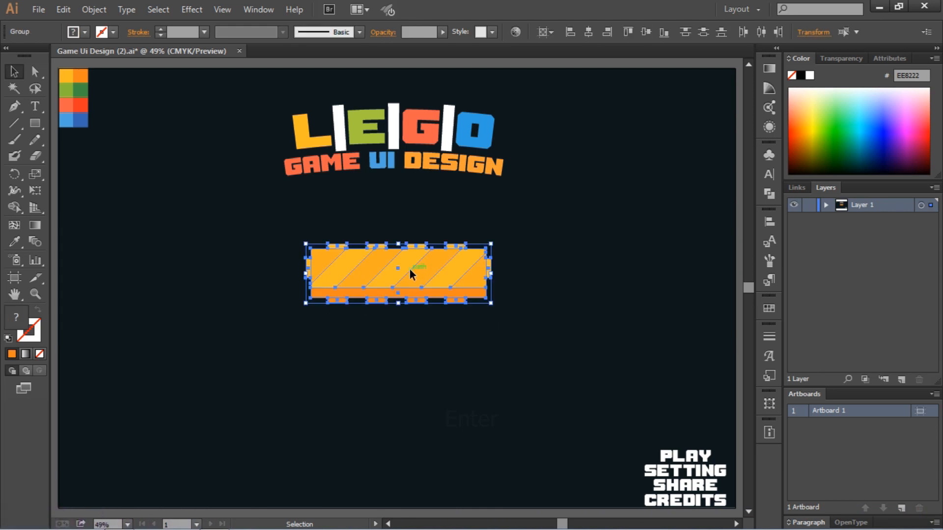
drag(411, 271, 411, 351)
drag(534, 232, 253, 434)
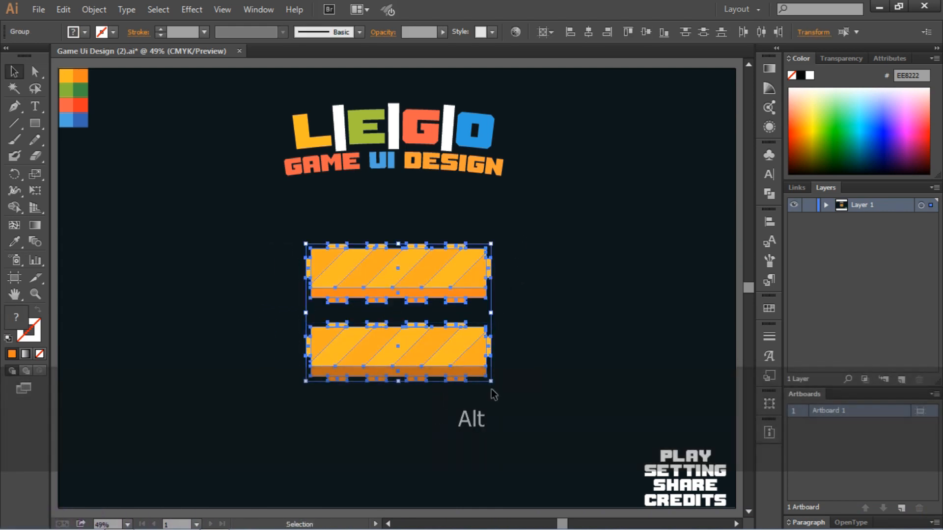
drag(491, 381, 482, 375)
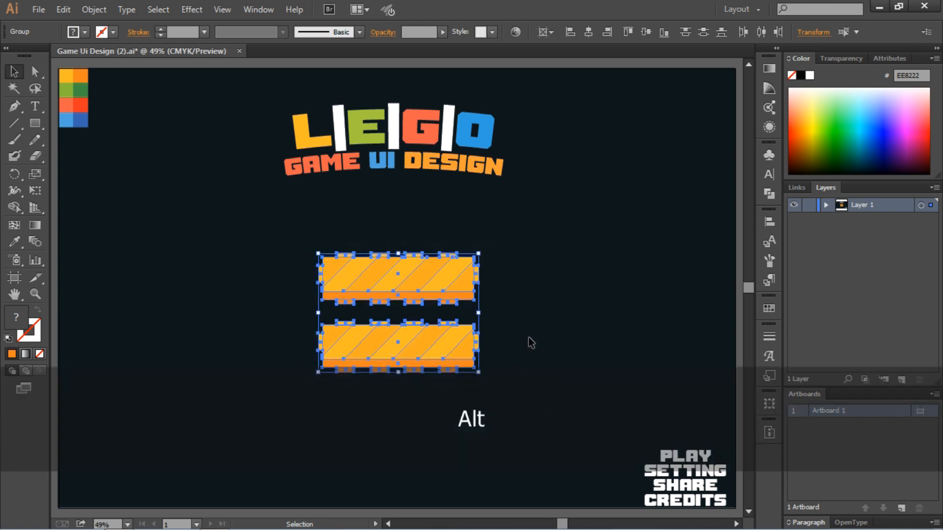
Duplicate the lower striped brick straight down to make a third one and move the whole stack up towards the title
click(528, 337)
click(388, 346)
drag(387, 347, 388, 414)
click(506, 328)
drag(516, 236, 403, 413)
drag(416, 360, 416, 321)
Nudge the lower bricks of the stack vertically in small increments to even out the gaps between the three bricks
drag(522, 297, 456, 388)
key(Up)
key(Up)
key(Up)
key(Up)
click(567, 346)
drag(533, 304, 472, 411)
key(Down)
click(518, 350)
Duplicate the third brick straight down to add a fourth brick to the stack
drag(514, 351, 373, 417)
drag(391, 386, 392, 451)
click(535, 355)
Nudge the fourth brick and then the lower two bricks slightly down to space the stack evenly
drag(516, 409, 317, 475)
key(Down)
click(565, 313)
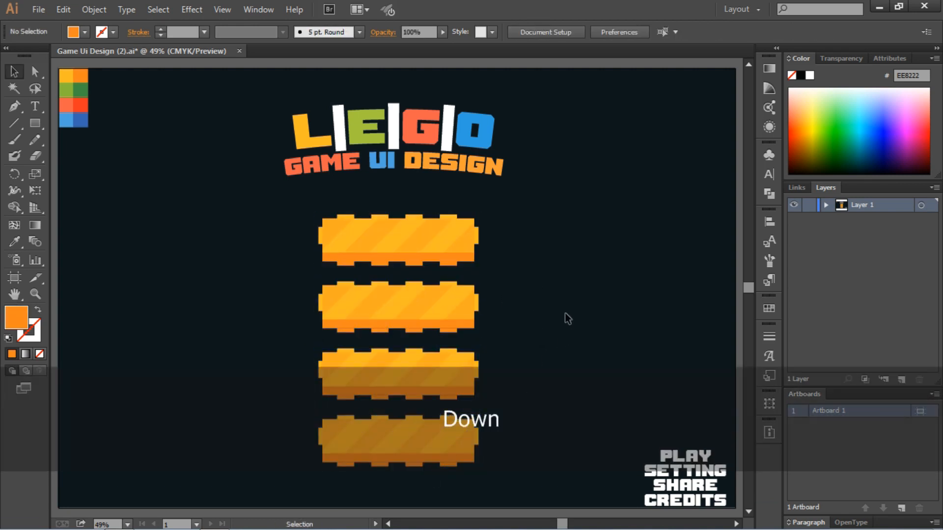
drag(528, 346, 302, 484)
key(Down)
click(559, 329)
drag(552, 362, 454, 447)
key(Down)
scroll(500, 358, down, 1)
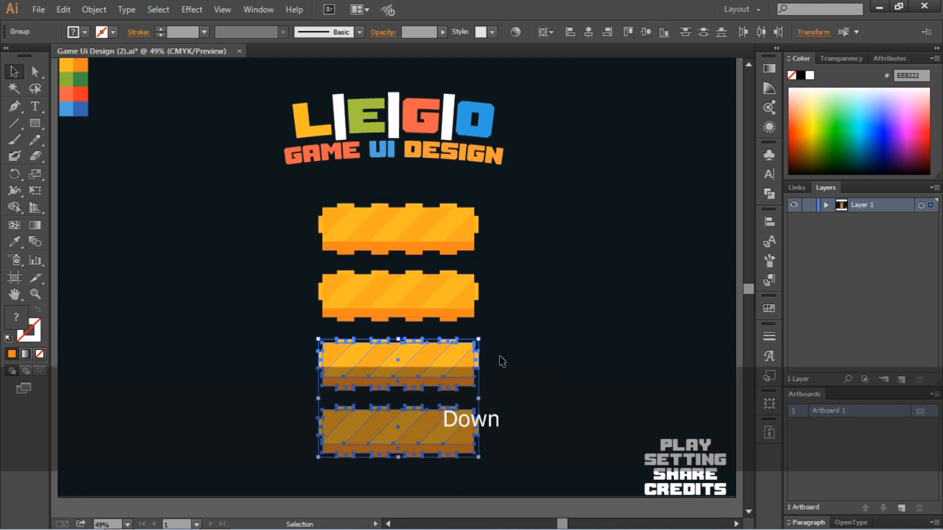
click(499, 356)
key(ctrl+0)
Recolour the second brick's face with the light green palette swatch and its lower edge with the dark green swatch
click(397, 300)
click(15, 242)
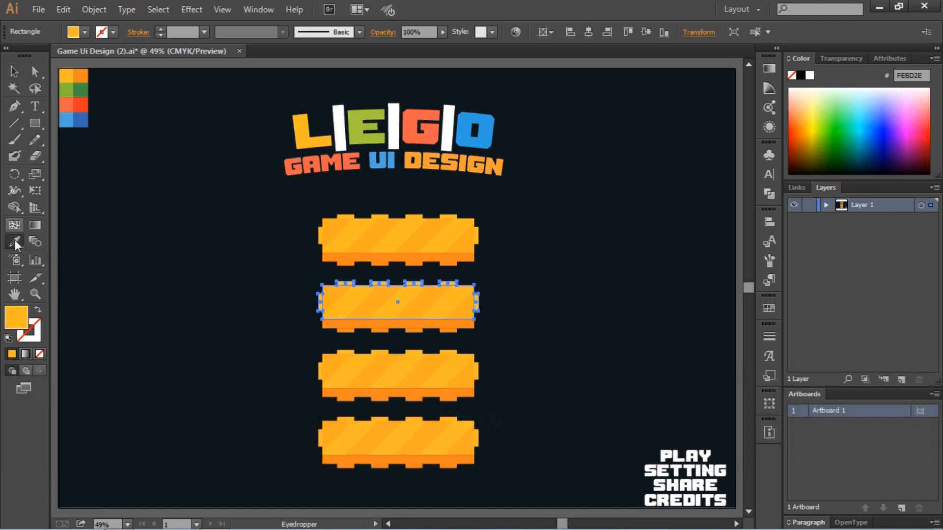
click(71, 87)
key(ctrl)
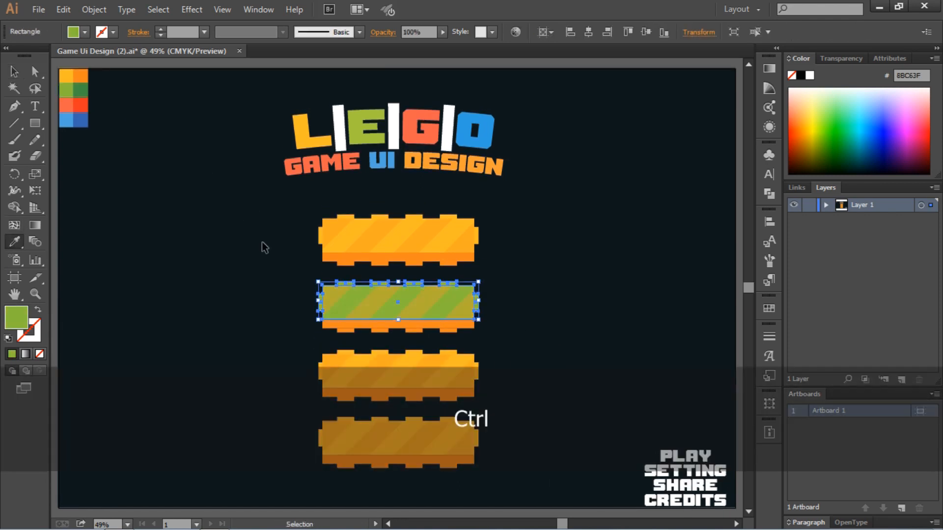
ctrl+click(370, 328)
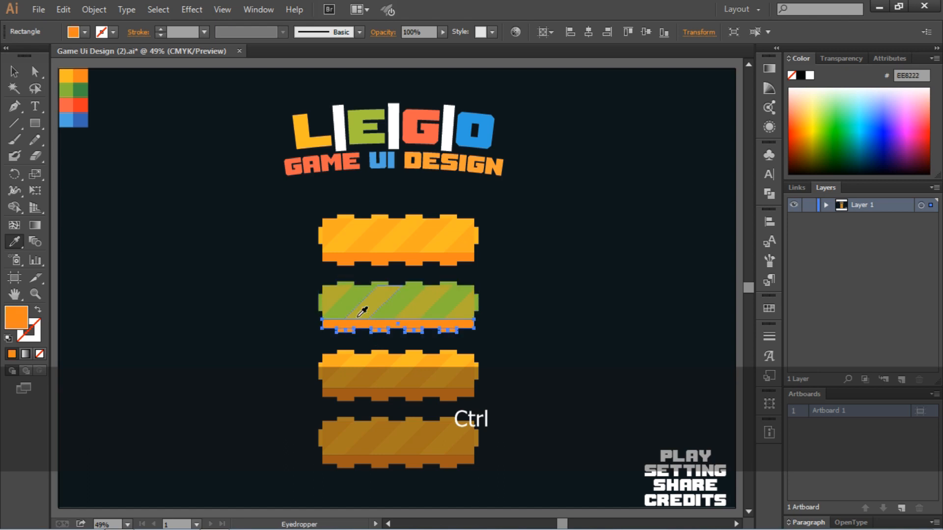
click(78, 83)
ctrl+click(507, 274)
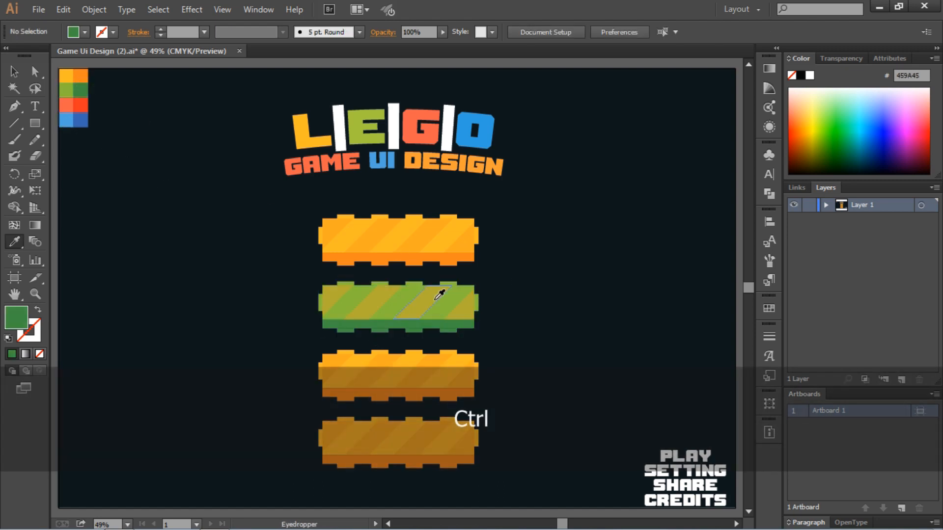
Recolour the second brick's diagonal stripes with the dark green of its lower edge and set their opacity to 30%
ctrl+click(433, 299)
click(392, 324)
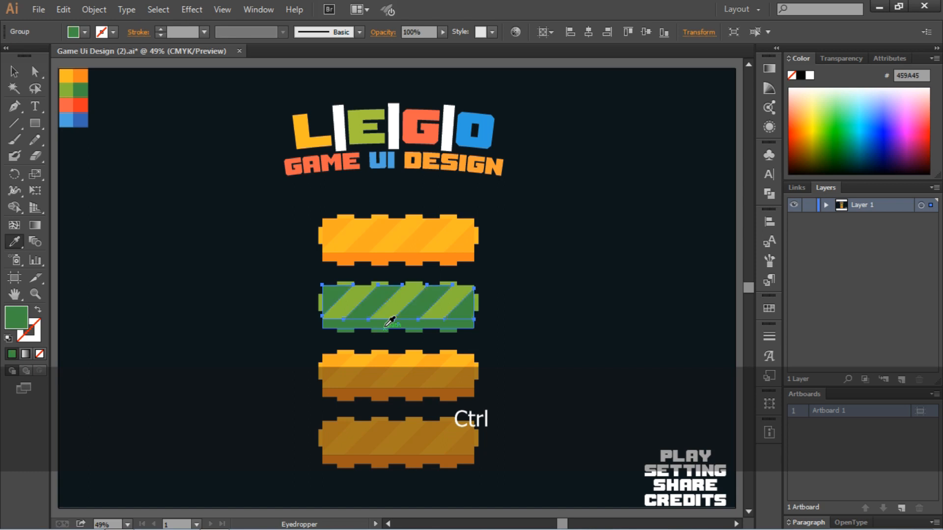
drag(412, 33, 402, 32)
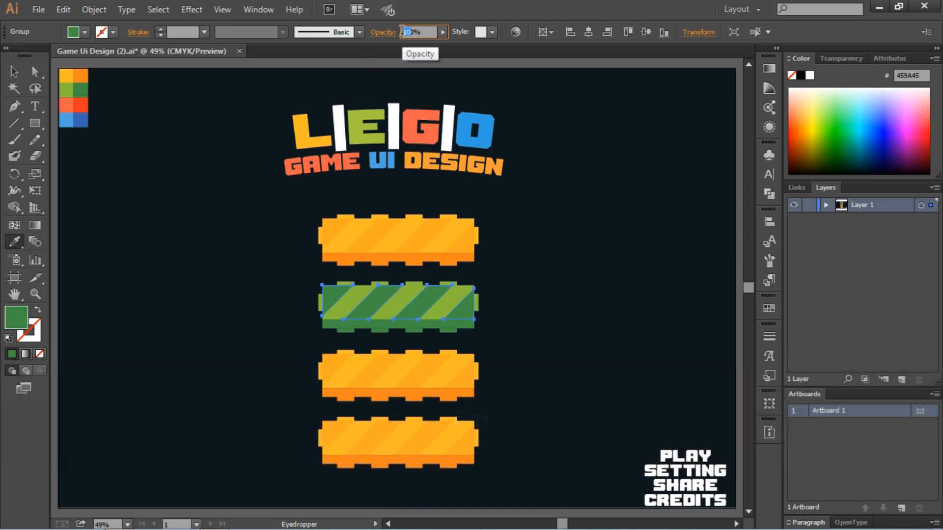
text(3)
key(Return)
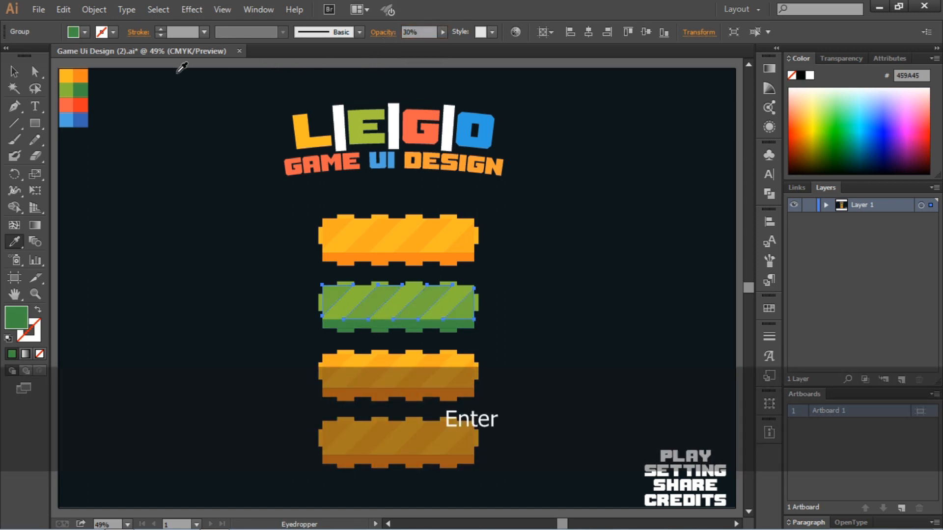
click(14, 72)
click(211, 288)
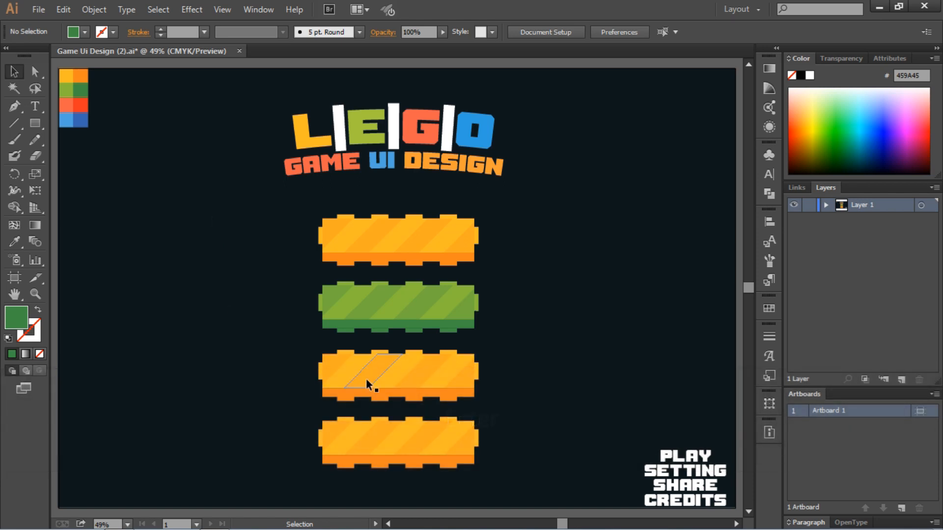
Recolour the third brick's face with the light red palette swatch and its lower edge with the darker red swatch
click(394, 386)
key(i)
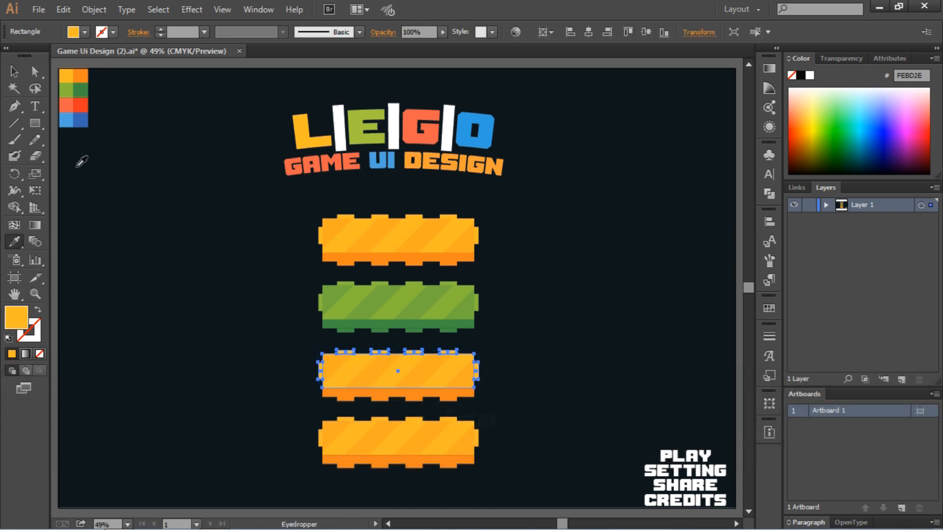
click(67, 107)
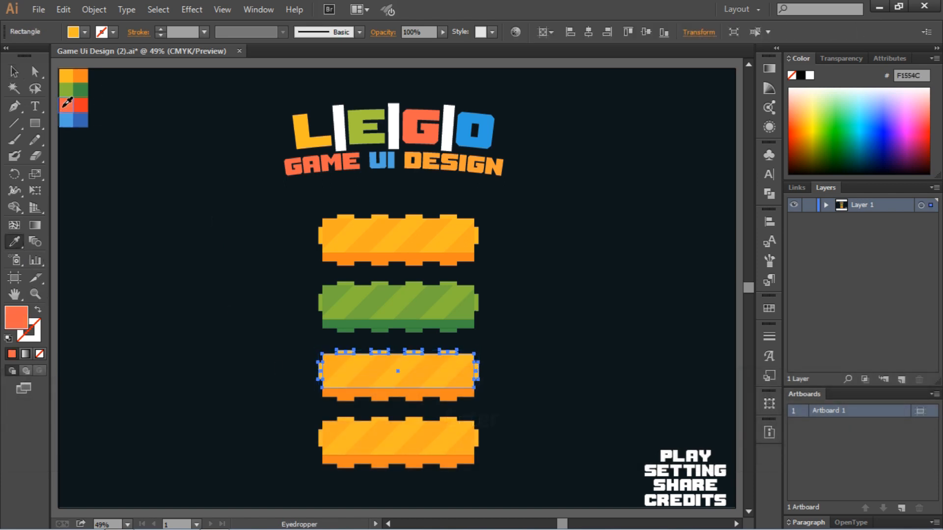
ctrl+click(368, 398)
click(81, 103)
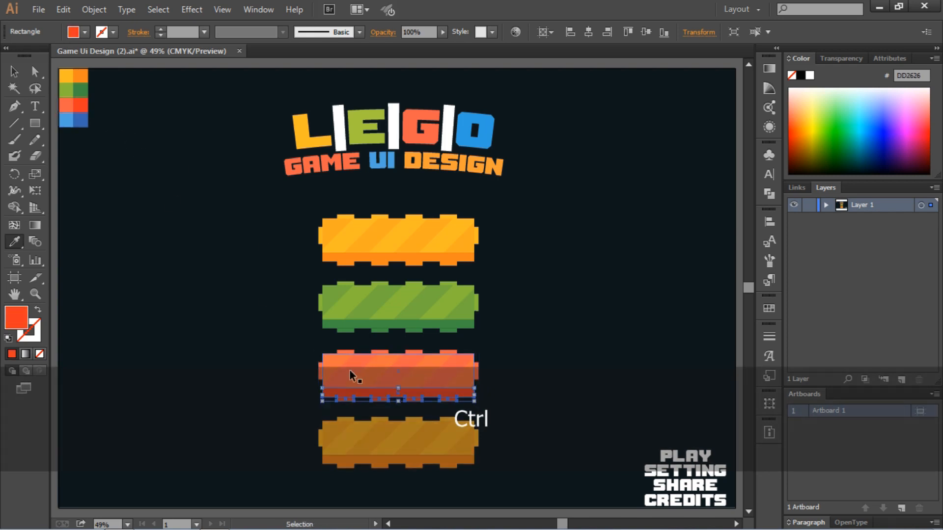
Recolour the fourth brick's face with the light blue palette swatch and its lower edge with the dark blue swatch
ctrl+click(356, 433)
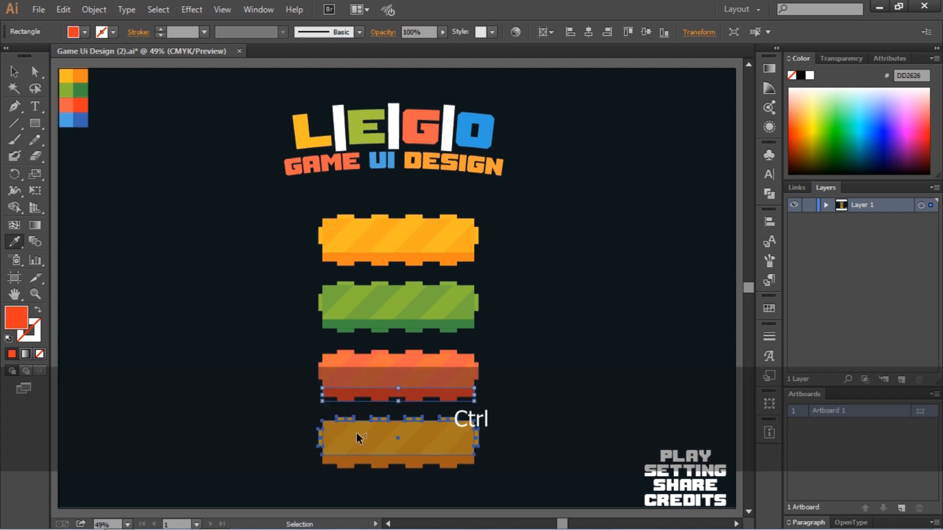
click(70, 118)
ctrl+click(410, 464)
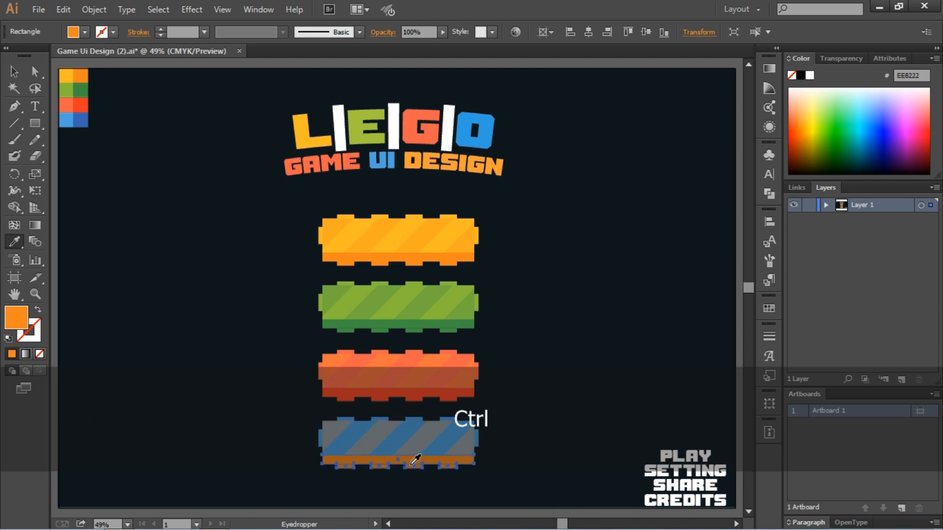
click(82, 120)
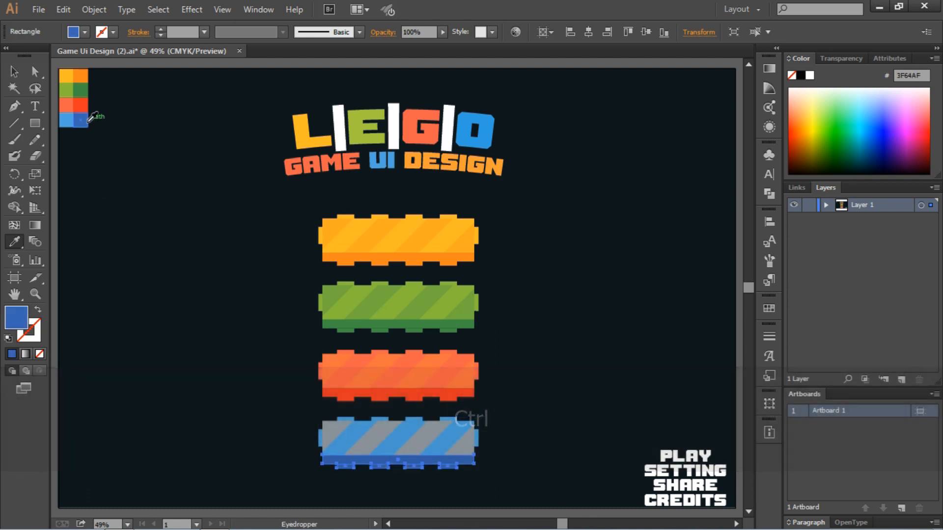
Try to recolour the stripes on the red and blue bricks with the darker colours of their lower edges
ctrl+click(356, 371)
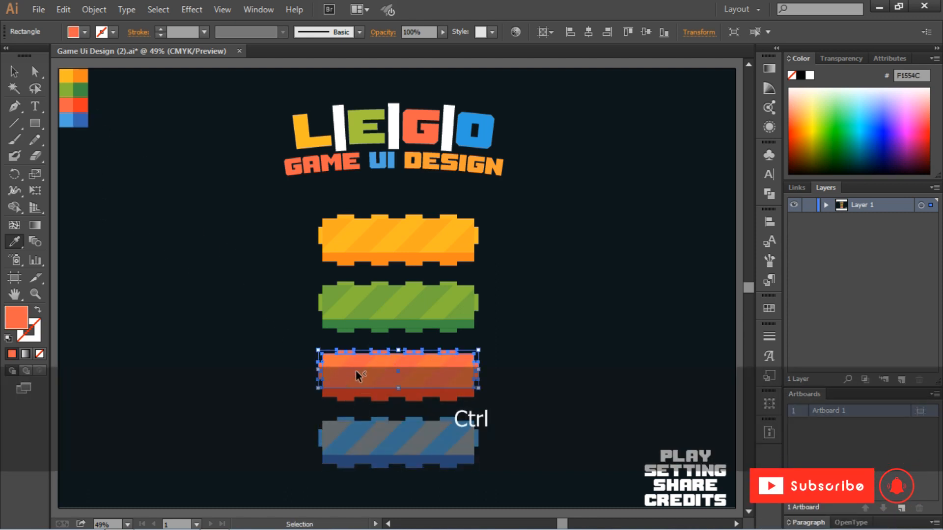
ctrl+click(449, 369)
click(414, 399)
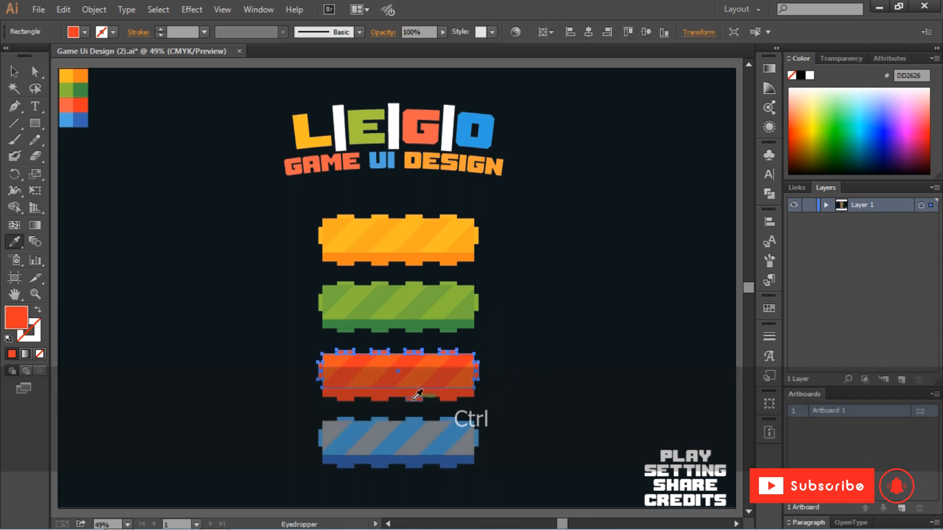
ctrl+click(435, 445)
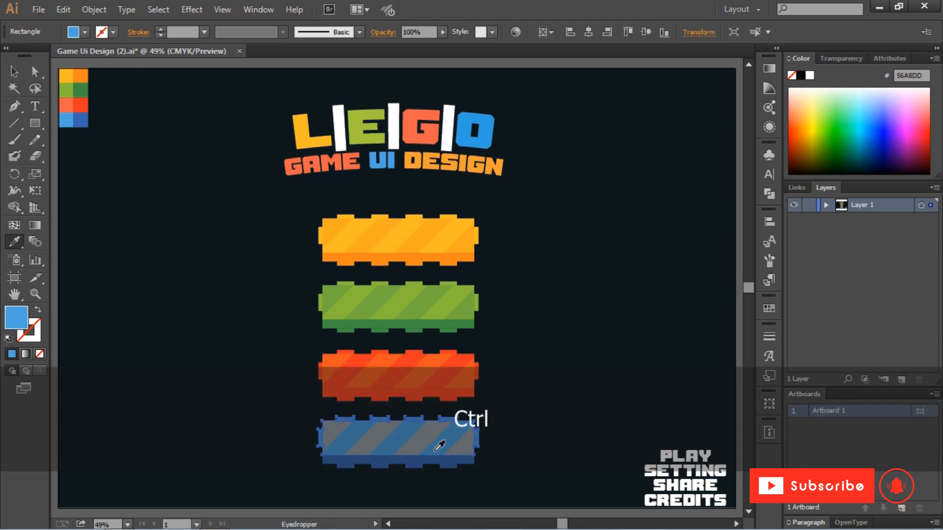
click(421, 458)
click(14, 72)
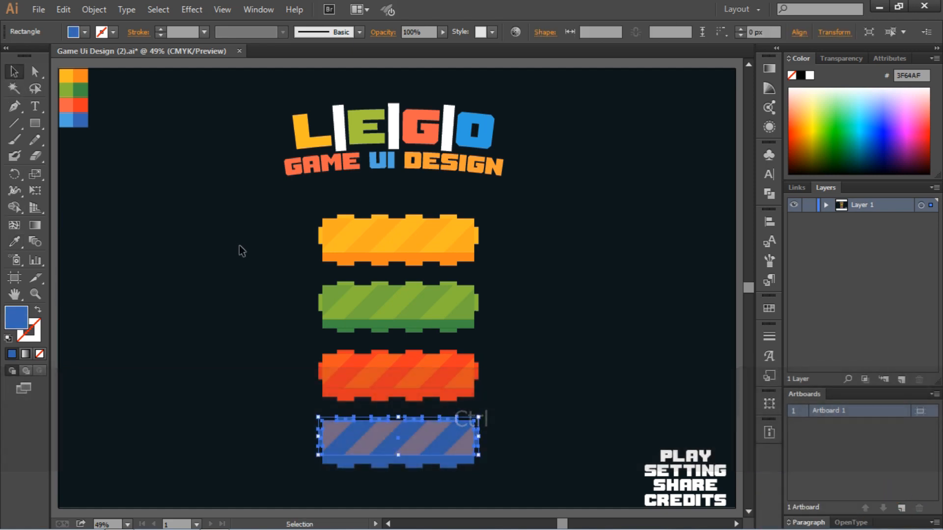
click(239, 246)
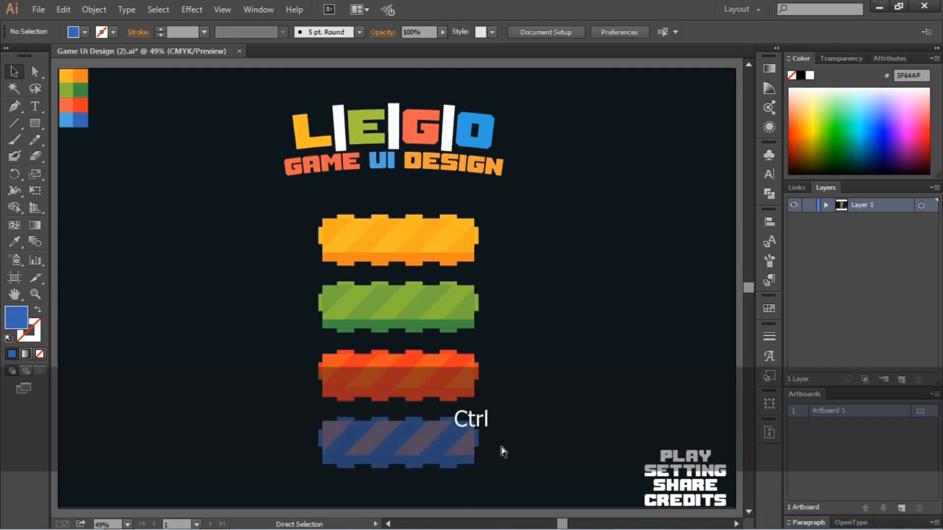
Undo the dark blue recolouring of the fourth brick's face
key(ctrl+z)
key(ctrl+z)
key(ctrl+z)
key(ctrl+z)
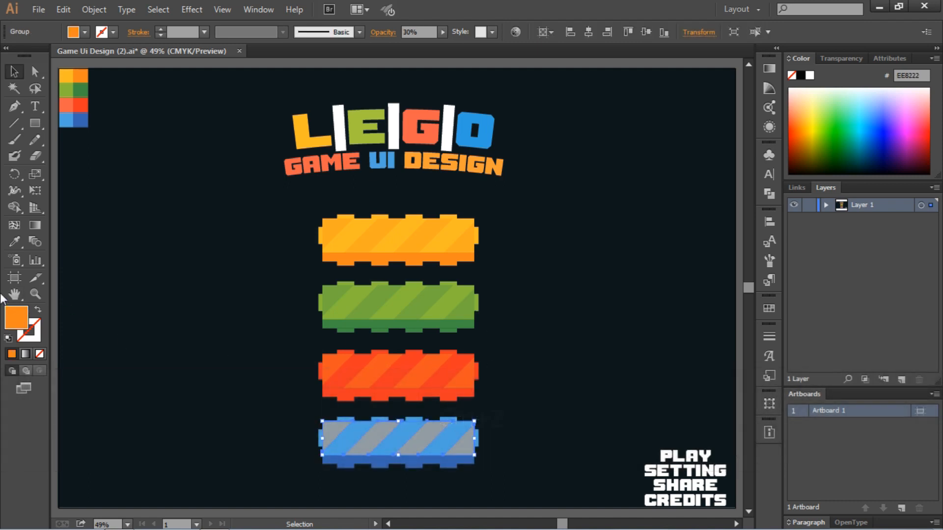
Recolour the fourth brick's diagonal stripes with the dark blue sampled from its lower edge
click(11, 243)
click(388, 457)
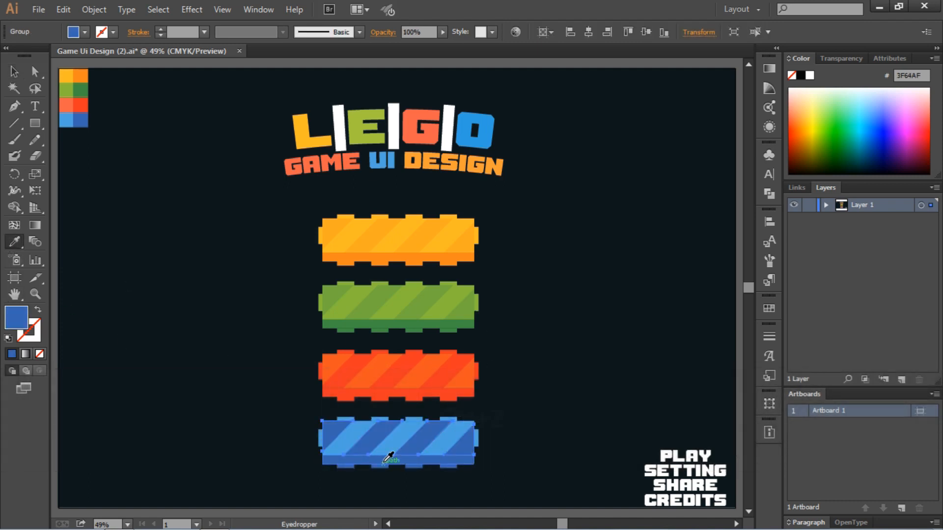
Recolour the third brick's face back to the light red palette swatch
key(ctrl+z)
key(ctrl+z)
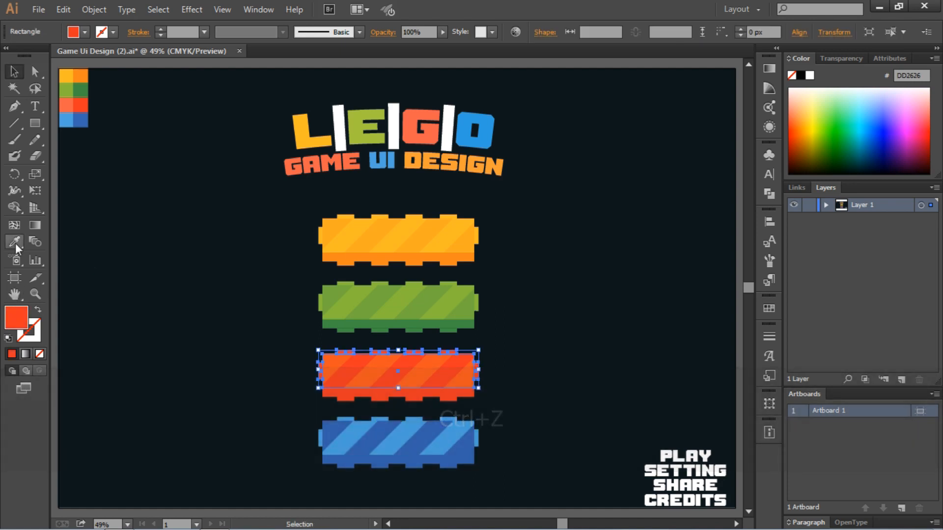
click(69, 102)
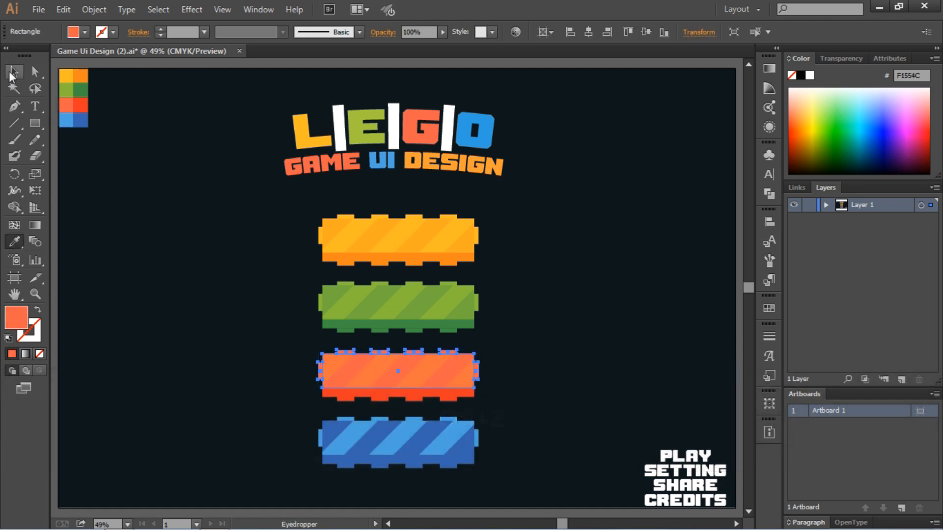
click(14, 72)
click(244, 225)
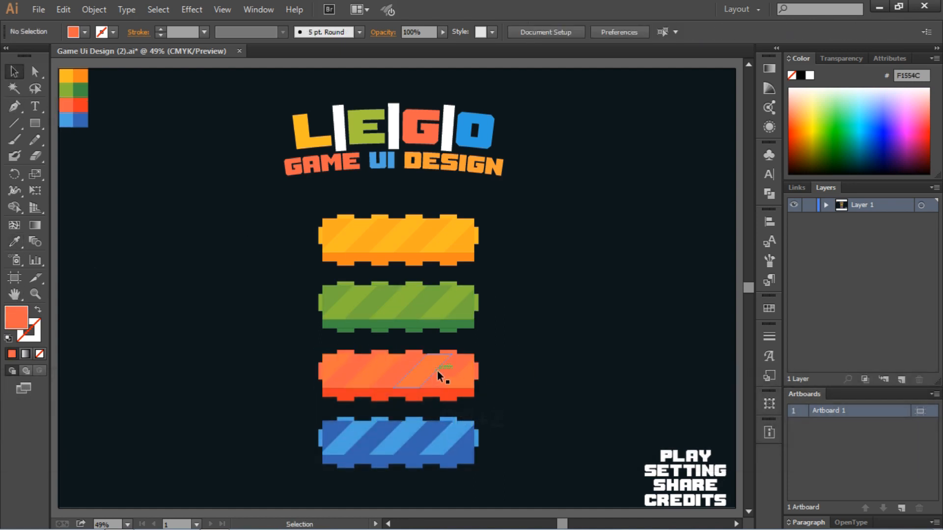
Try recolouring the third brick's stripes with the darker red of its lower edge and undo the change
key(ctrl+z)
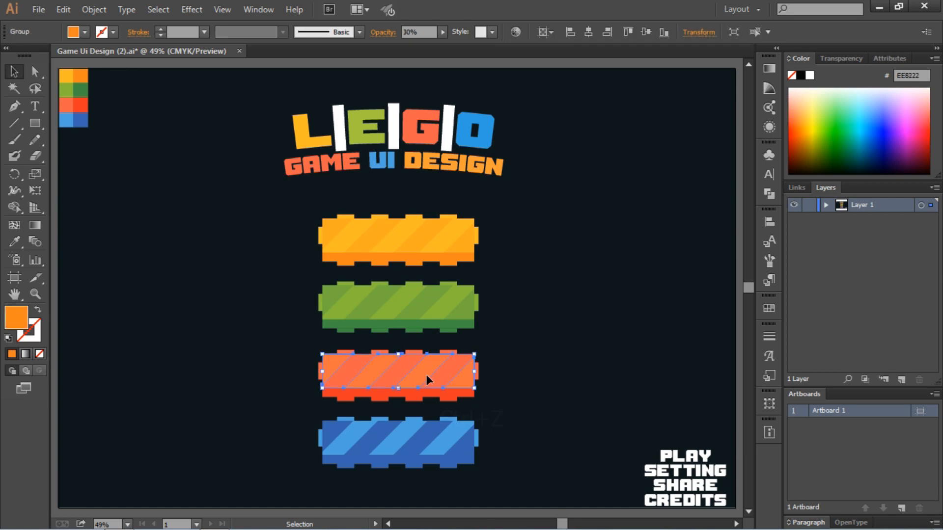
click(16, 241)
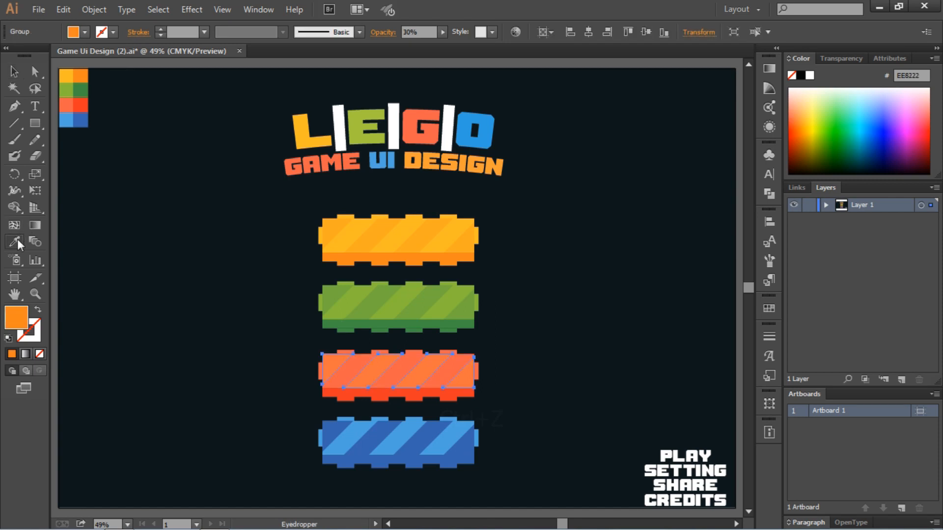
click(386, 396)
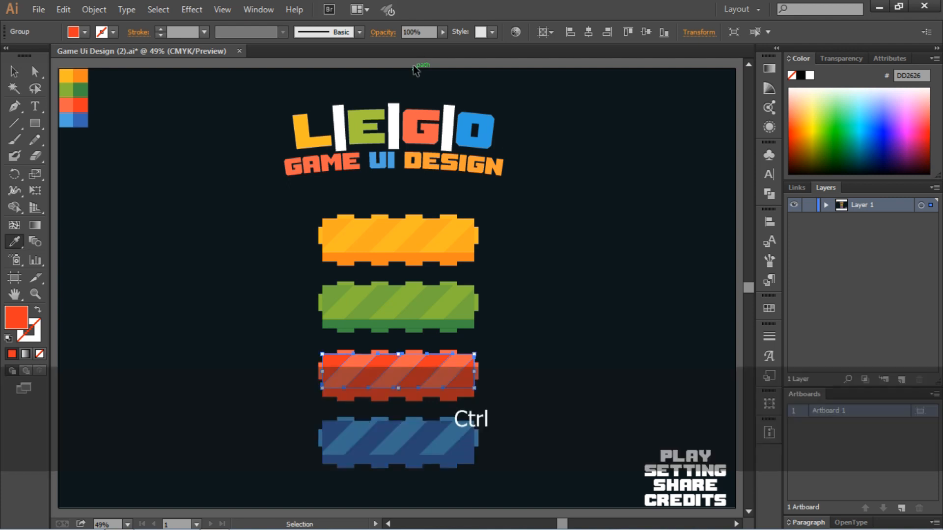
key(ctrl+z)
ctrl+click(526, 323)
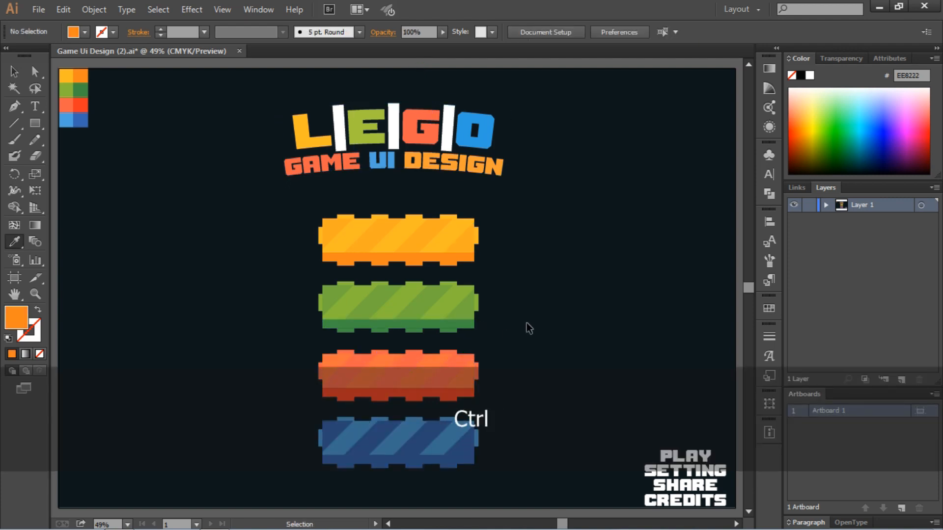
Recolour the third brick's diagonal stripes with the darker red of its lower edge and set their opacity to 30%
ctrl+click(470, 378)
click(439, 386)
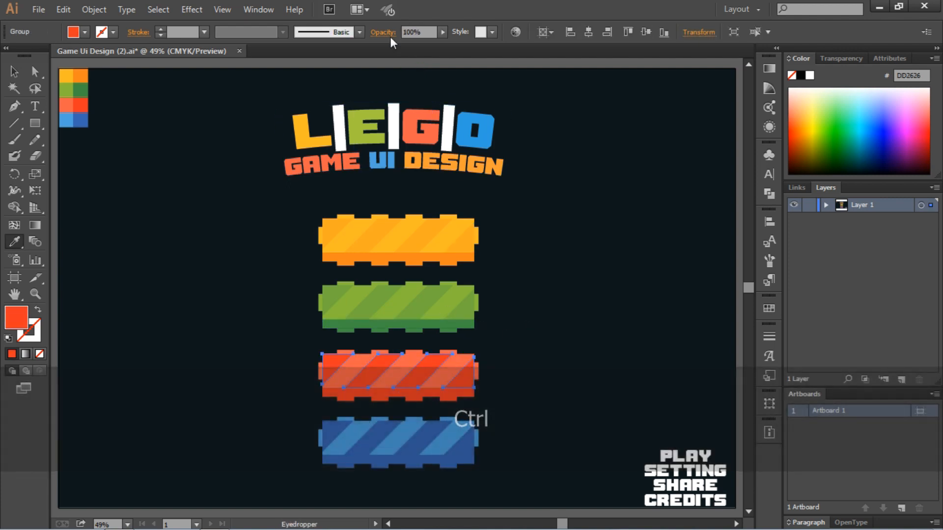
click(411, 31)
text(3)
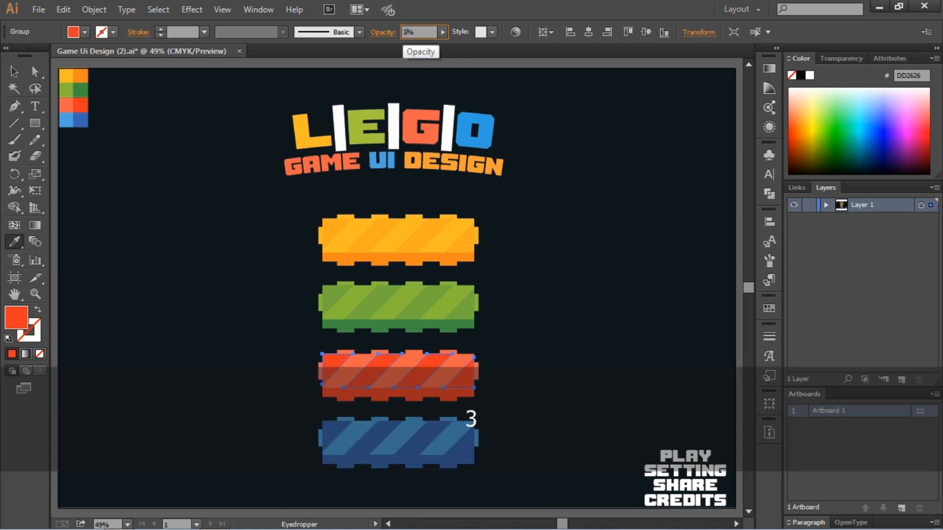
key(Return)
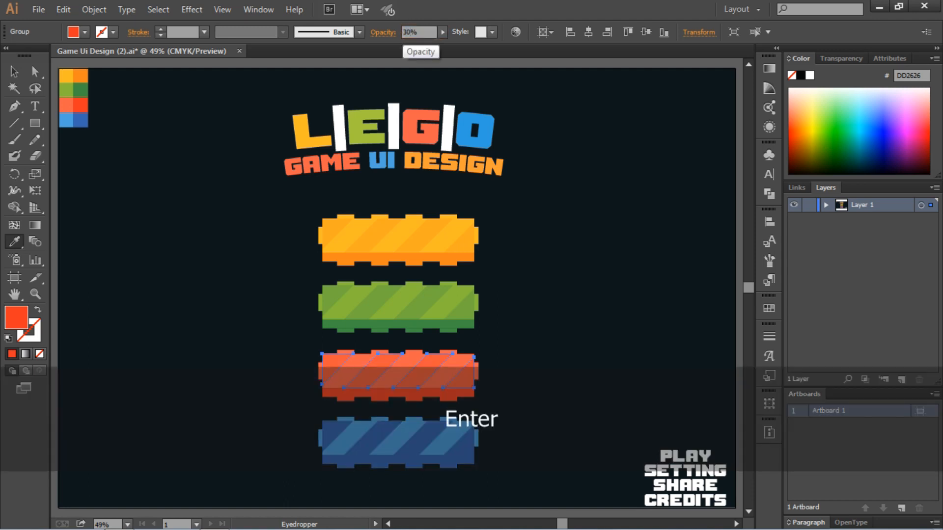
click(14, 71)
click(226, 172)
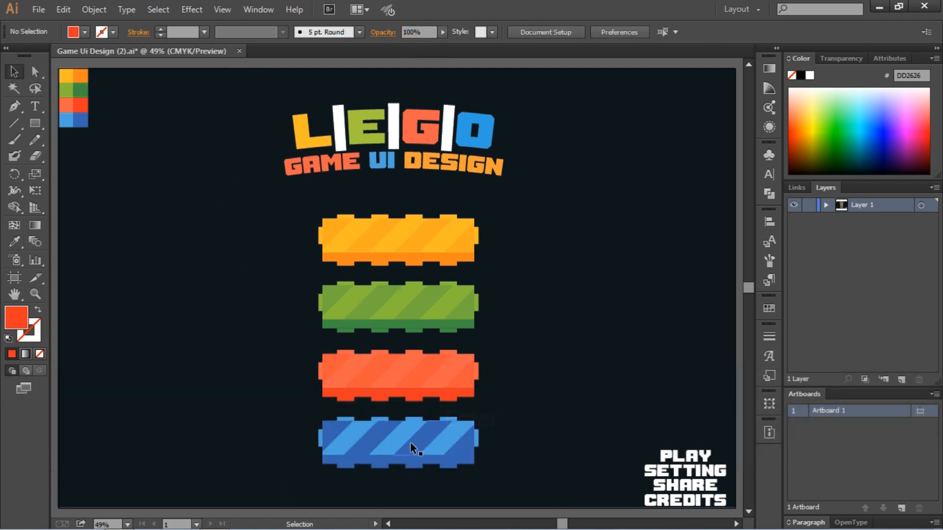
Set the opacity of the blue brick's diagonal stripes to 30%
click(463, 447)
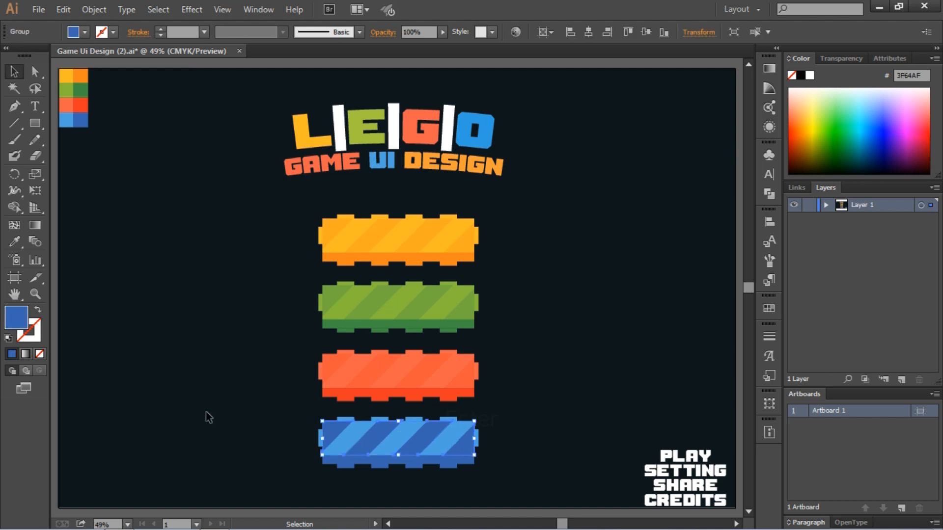
double_click(404, 31)
text(30)
key(Return)
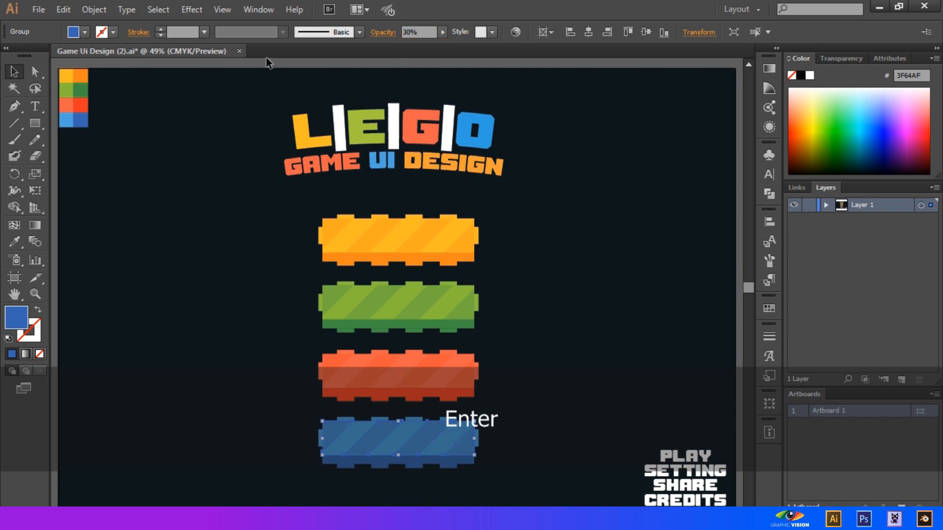
click(209, 331)
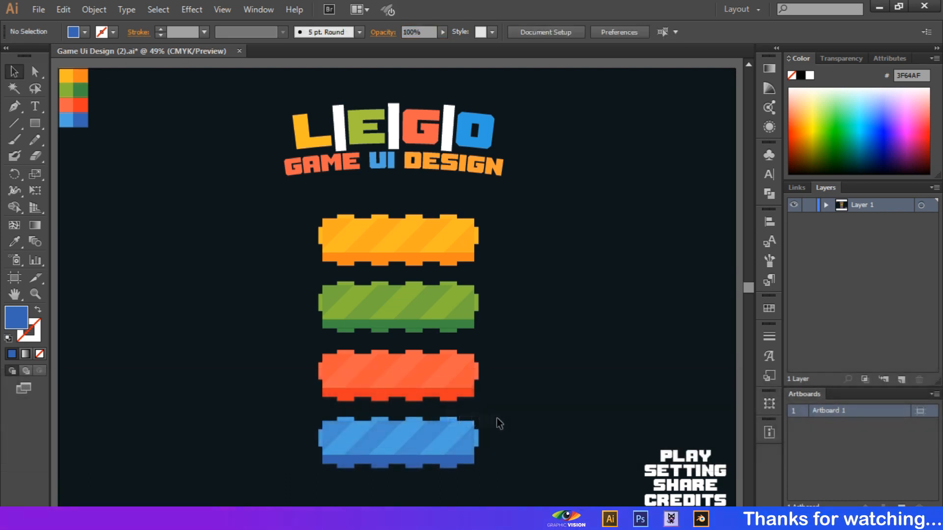
Group all parts of the blue brick, and group all parts of the red brick as a separate group
drag(497, 419, 322, 475)
right_click(398, 448)
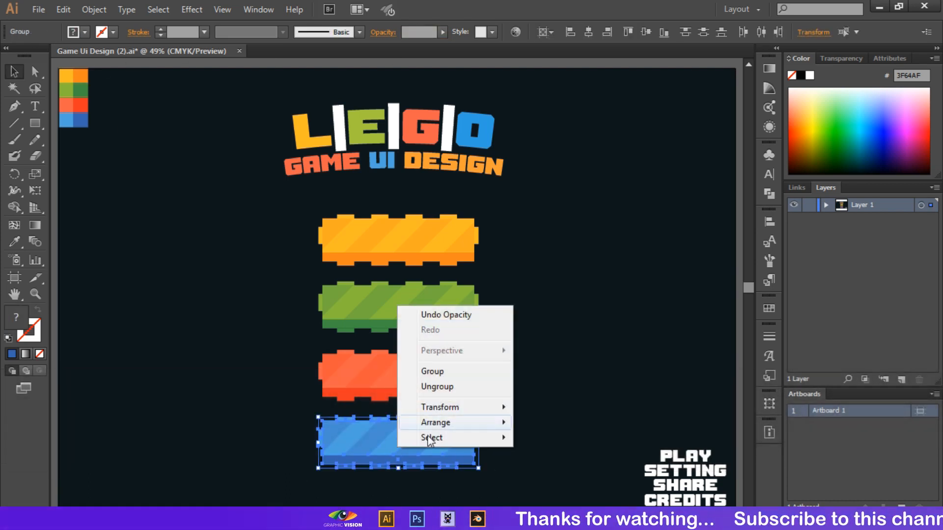
click(433, 371)
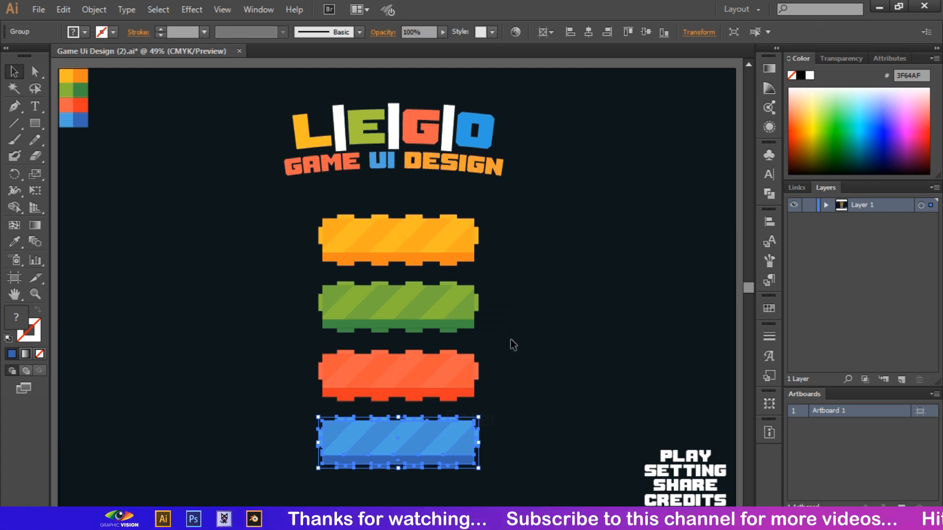
drag(511, 339, 306, 399)
right_click(403, 378)
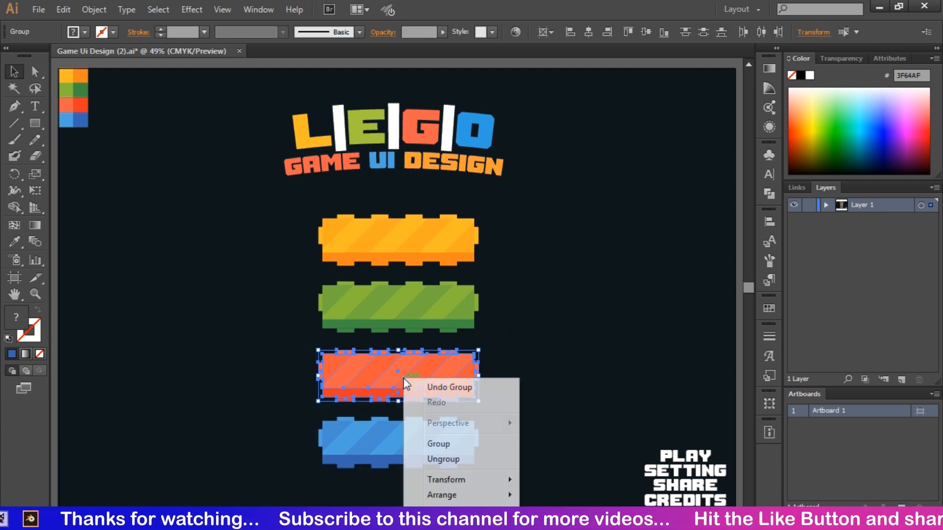
click(445, 446)
click(504, 358)
Try nudging the yellow-orange brick's four lower studs upward by their anchor points, and move them back down
key(ctrl+equal)
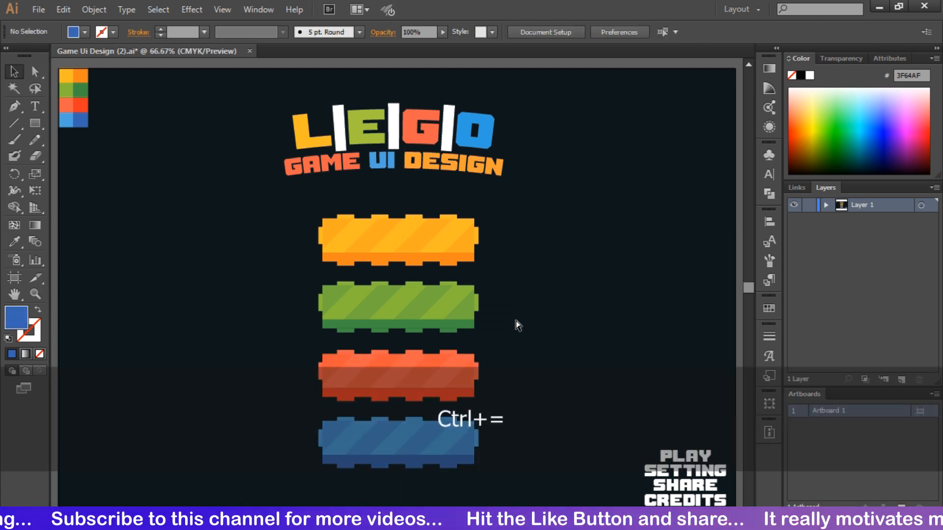
key(ctrl+equal)
drag(515, 320, 511, 226)
click(442, 138)
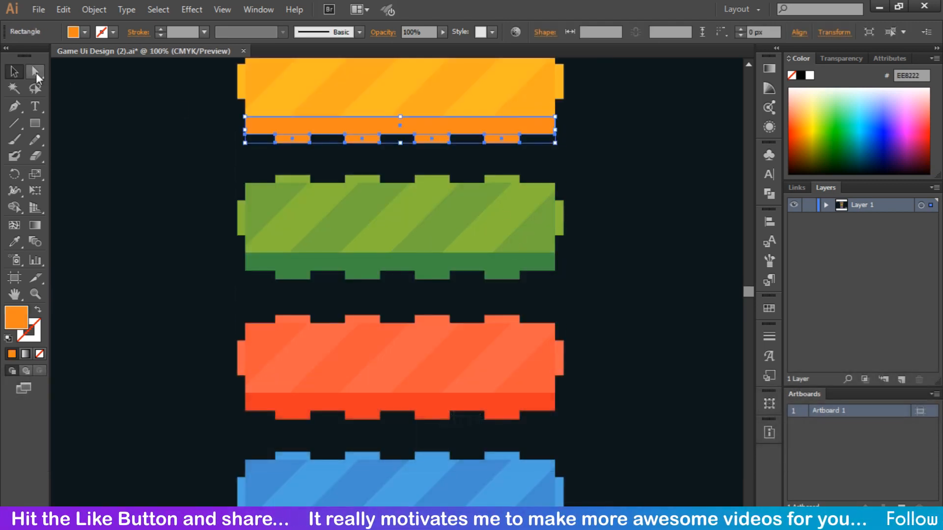
click(35, 73)
click(248, 149)
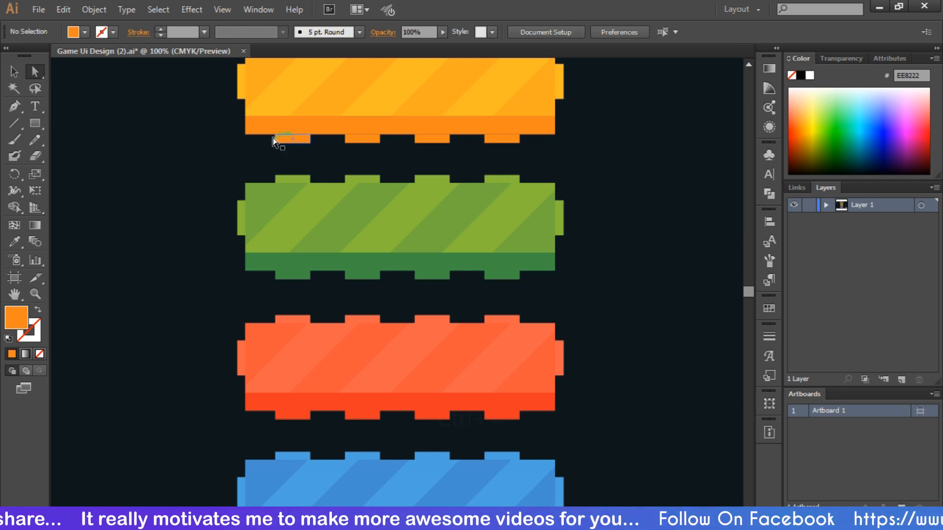
drag(270, 139, 543, 143)
key(Up)
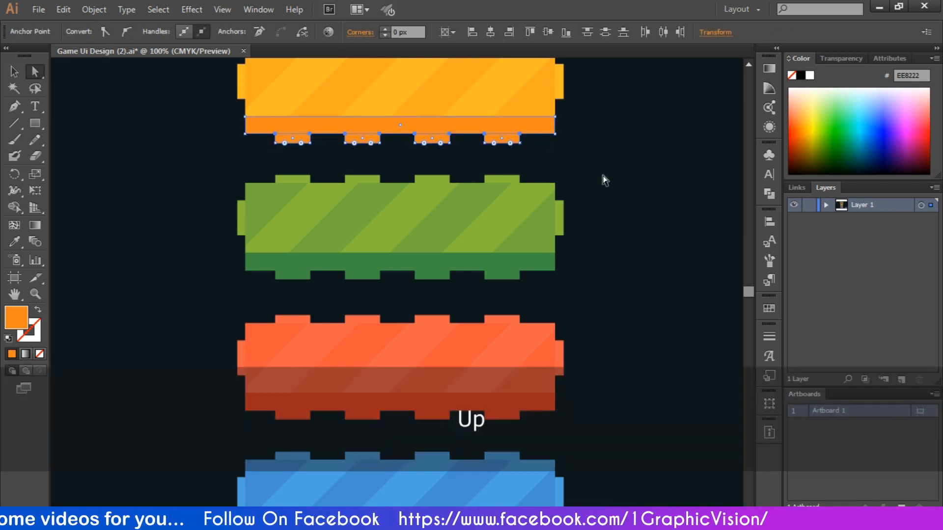
key(Down)
click(604, 179)
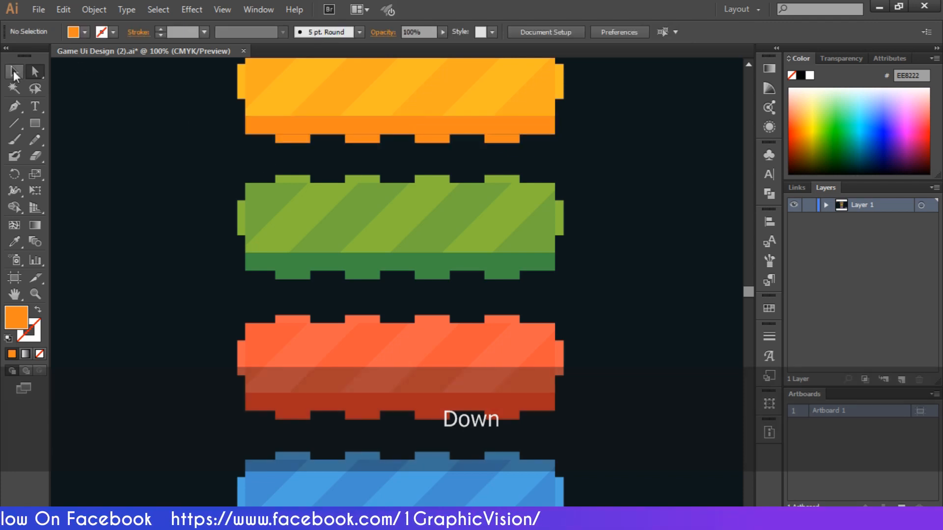
click(339, 127)
click(353, 139)
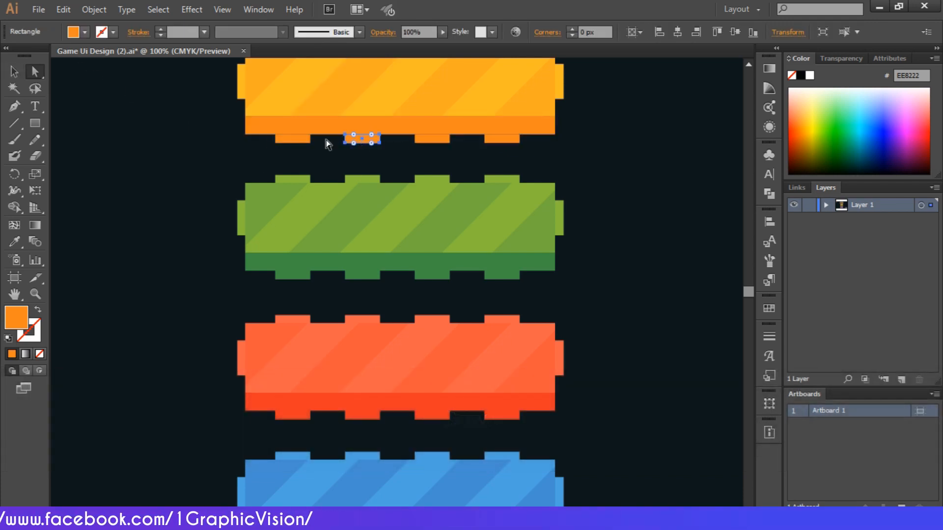
Ungroup the yellow-orange brick's lower edge and nudge its four bottom studs up against it
click(16, 71)
right_click(305, 139)
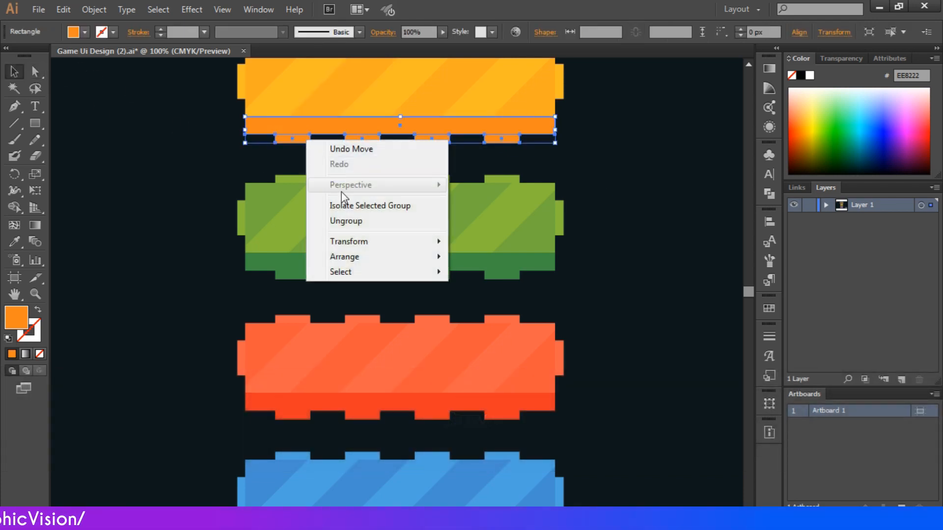
click(352, 219)
click(362, 139)
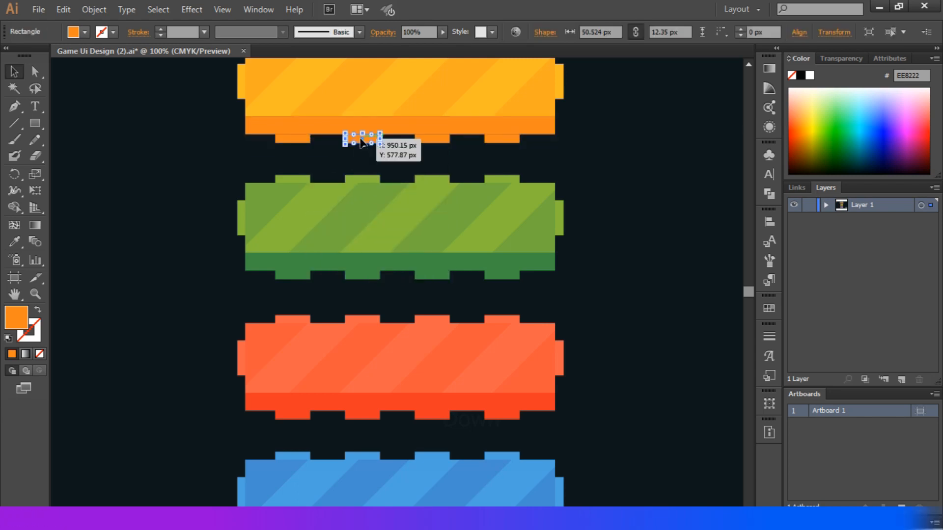
shift+click(291, 141)
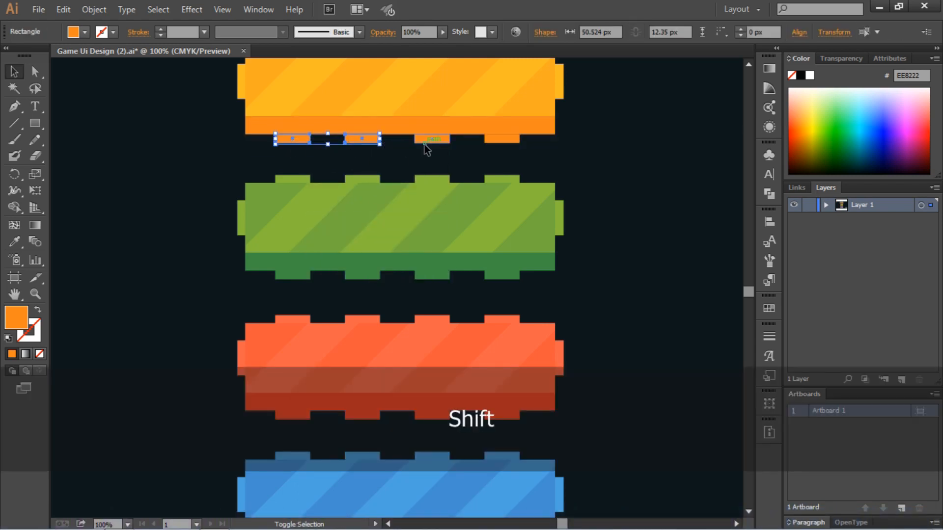
shift+click(424, 143)
shift+click(496, 143)
key(Up)
click(646, 185)
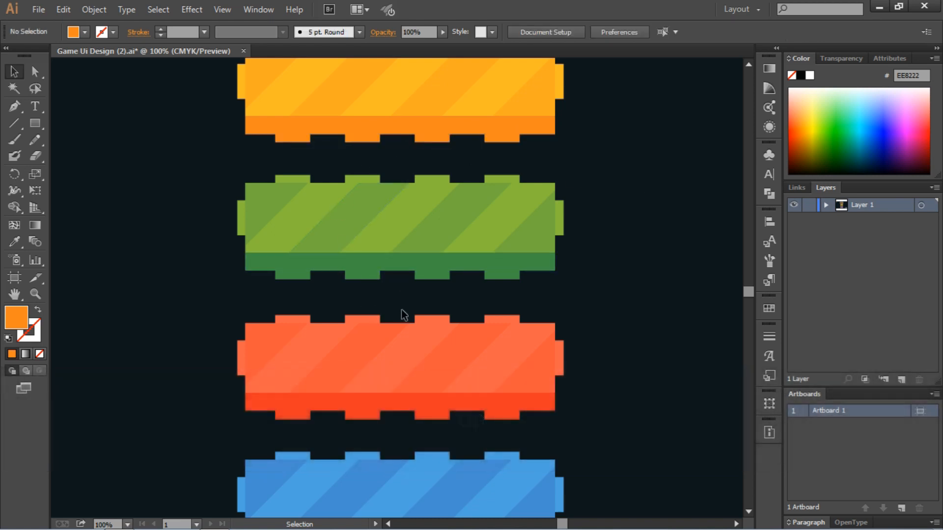
Group all parts of the yellow-orange brick
scroll(402, 316, down, 3)
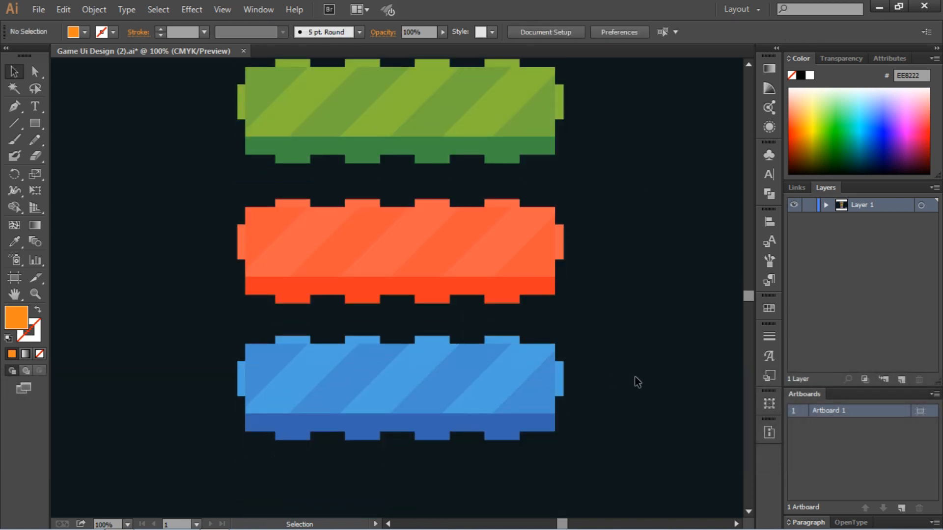
scroll(646, 329, up, 4)
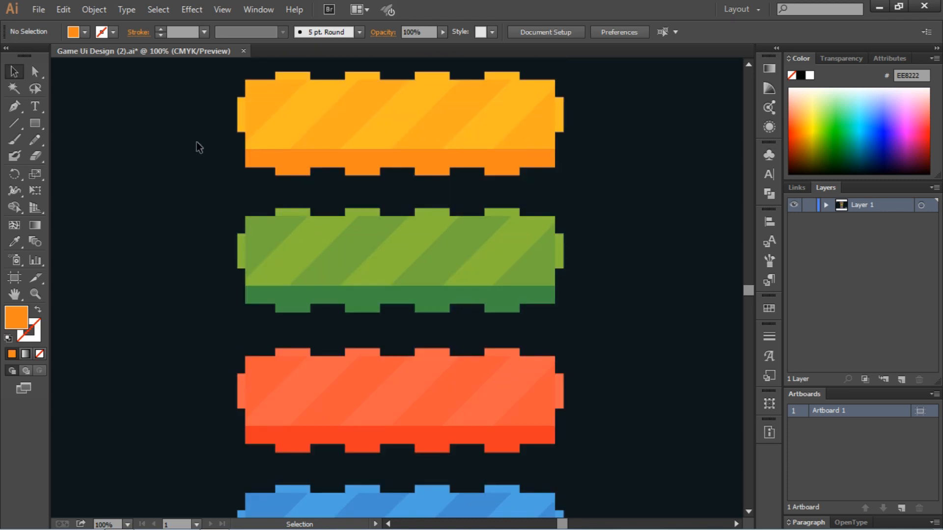
drag(314, 170, 545, 190)
right_click(456, 163)
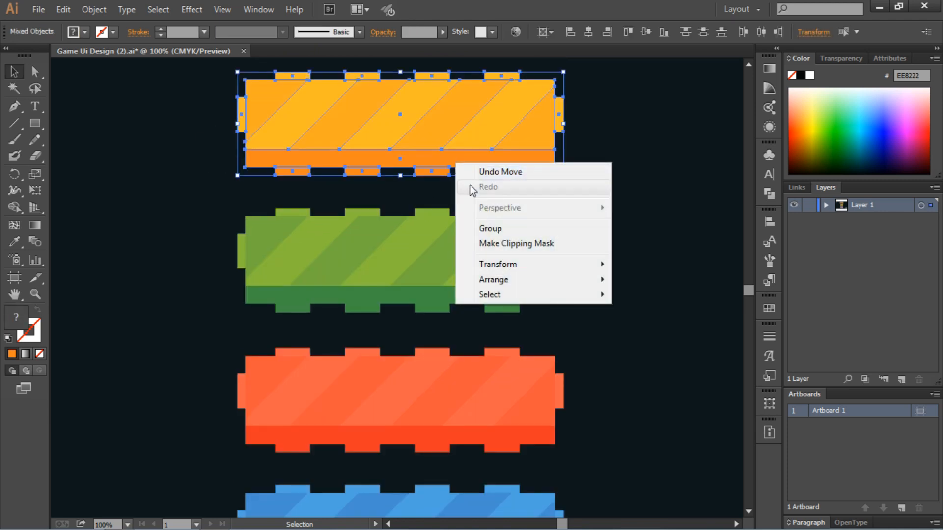
click(499, 233)
click(593, 228)
key(ctrl+0)
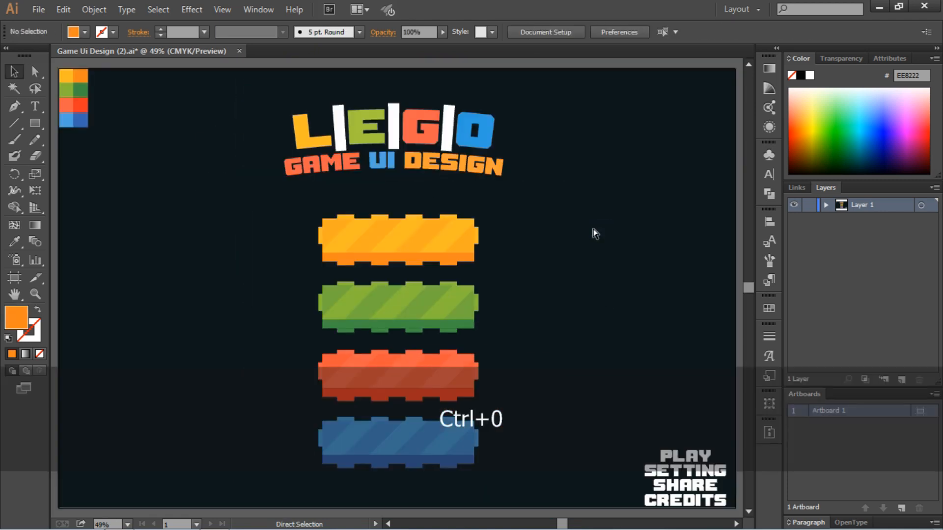
Place the PLAY, SETTING and SHARE labels on the yellow-orange, green and red bricks and bring each in front of its brick
drag(694, 454, 397, 233)
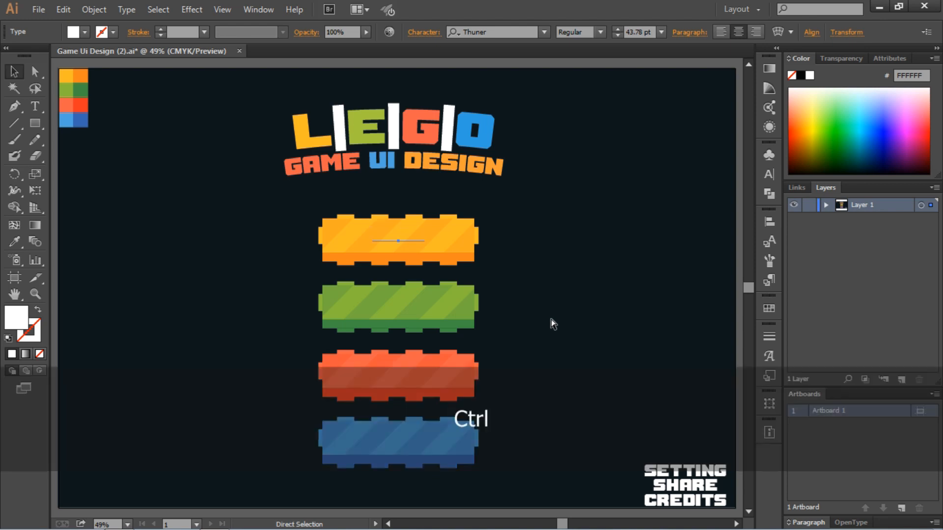
key(ctrl+bracketleft)
key(ctrl+bracketright)
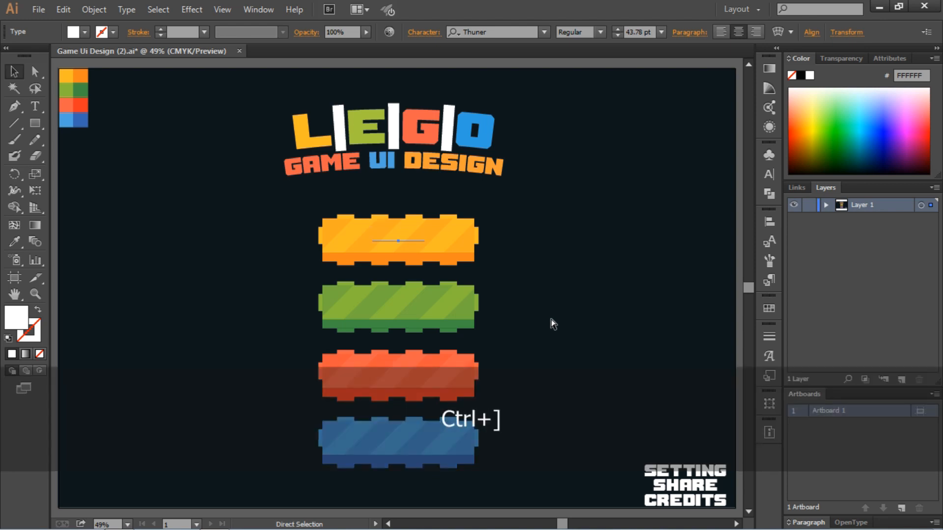
key(ctrl+bracketleft)
key(ctrl+bracketright)
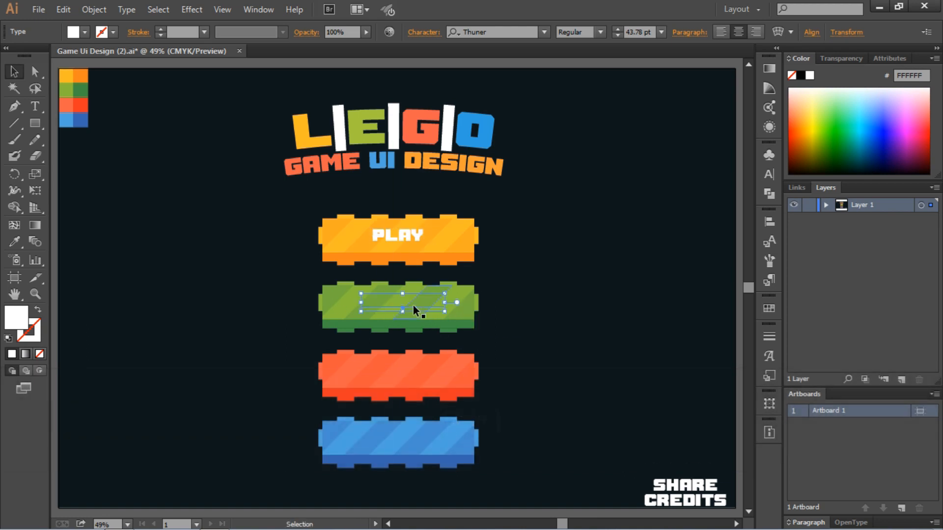
key(ctrl+bracketright)
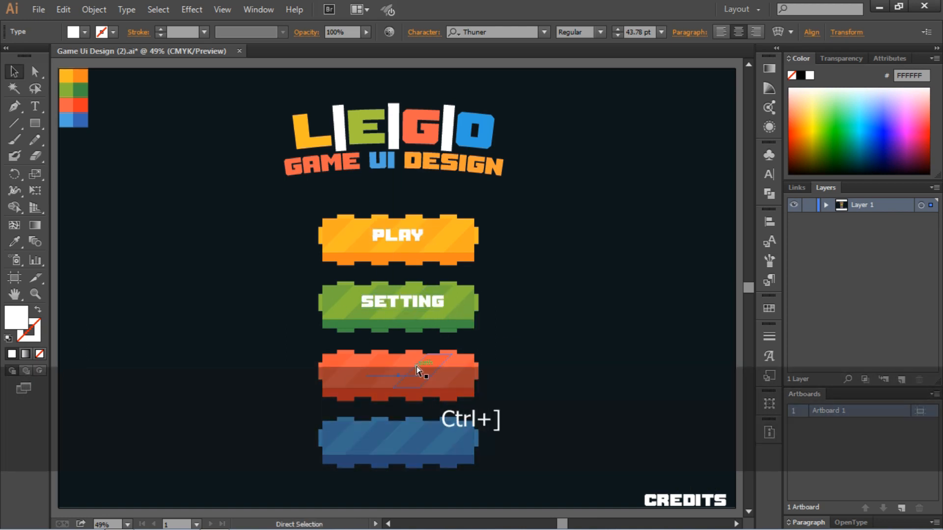
key(ctrl+bracketright)
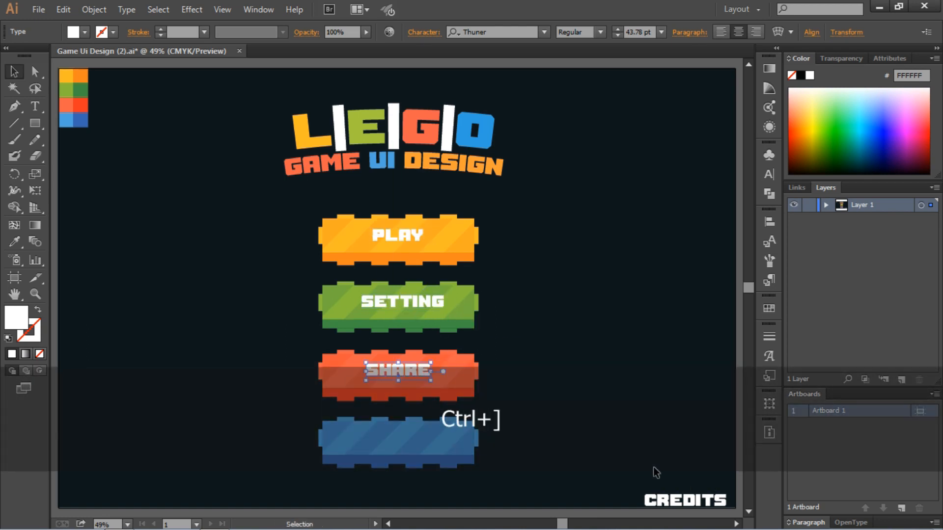
Reposition the SETTING, SHARE and CREDITS labels to sit centrally on the faces of their bricks
key(ctrl+equal)
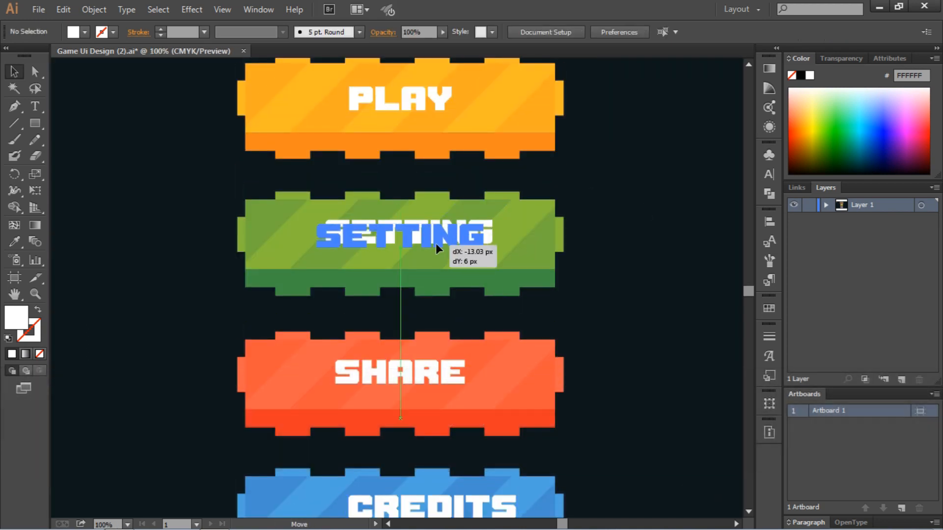
click(570, 230)
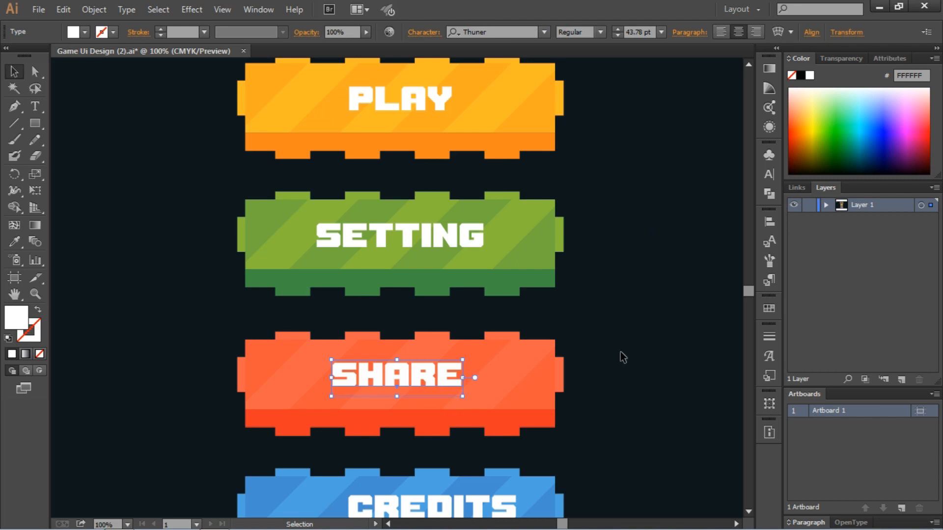
click(620, 358)
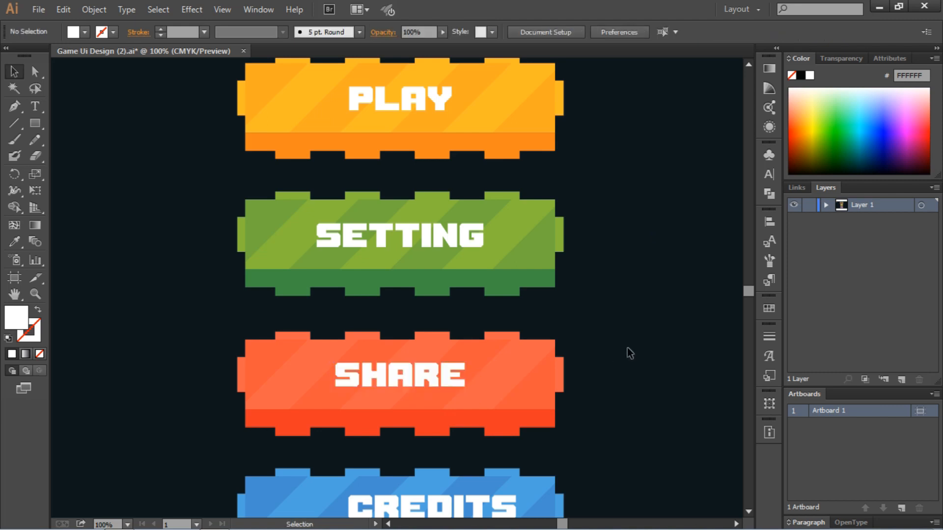
scroll(621, 358, down, 3)
drag(472, 400, 449, 402)
Align the four button labels with each other on their horizontal centres
shift+click(390, 121)
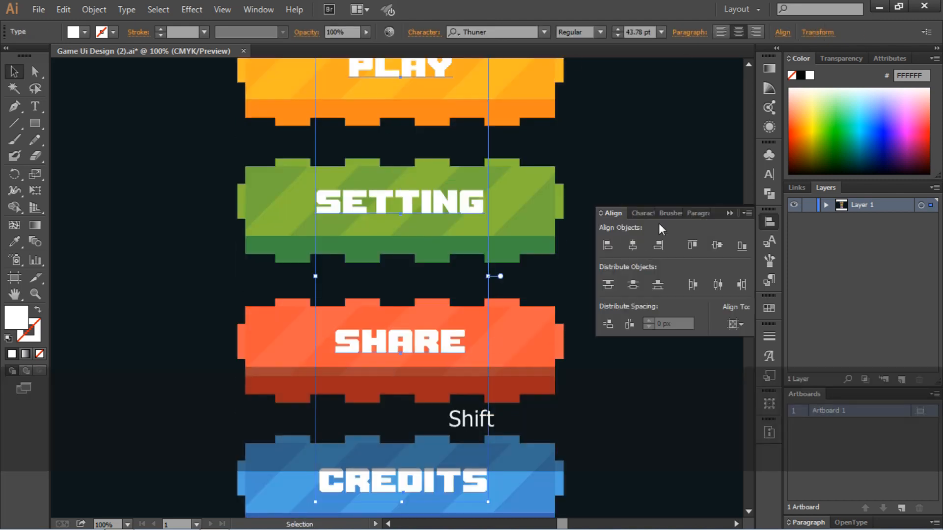
key(ctrl+shift+a)
scroll(476, 335, down, 2)
scroll(619, 354, up, 3)
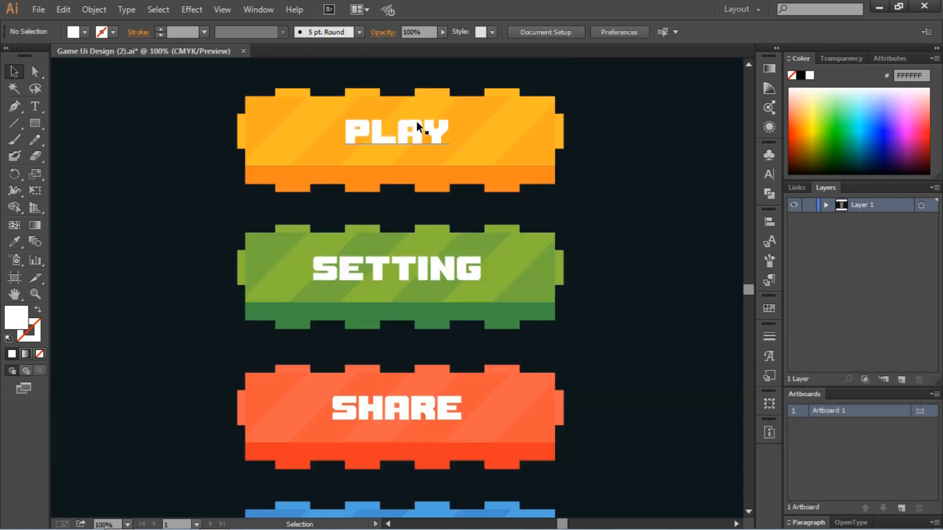
Group the CREDITS label with the blue brick and the SHARE label with the red brick
key(ctrl+0)
drag(555, 426, 337, 469)
right_click(411, 444)
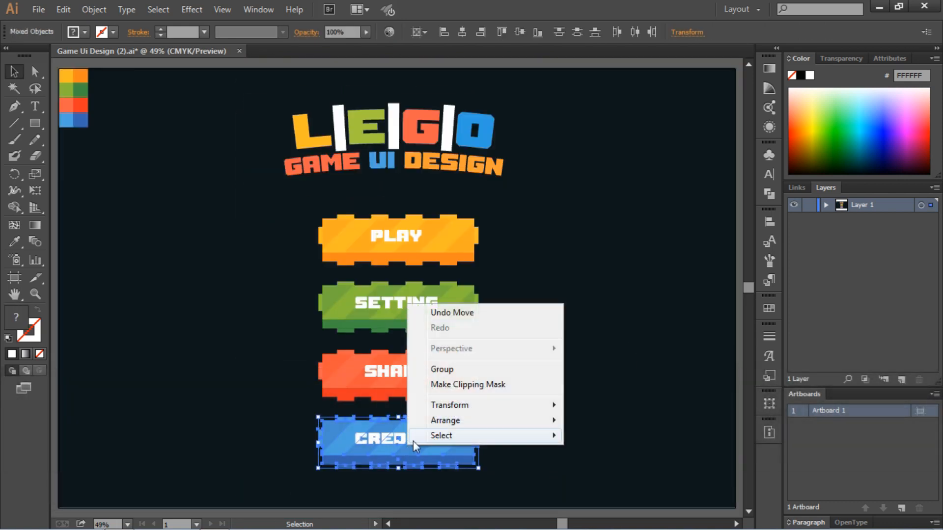
click(443, 369)
drag(502, 358, 317, 405)
right_click(408, 376)
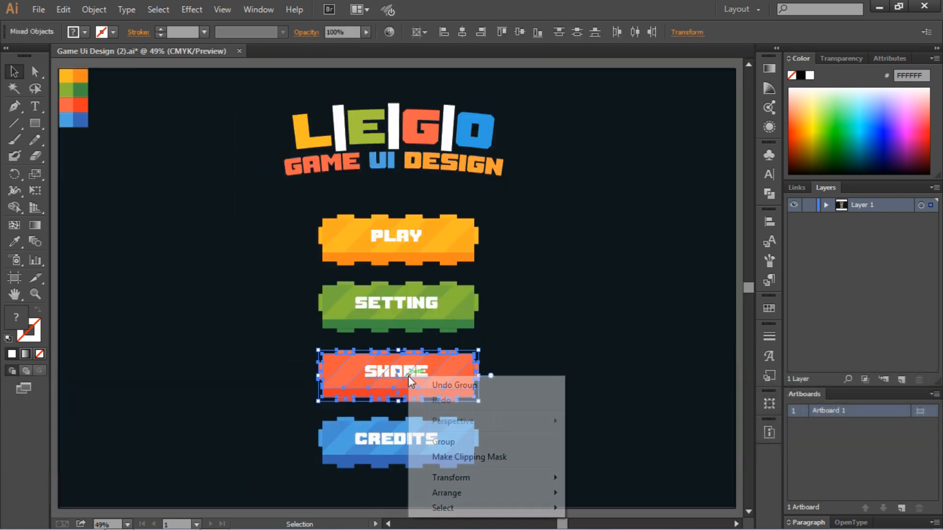
click(466, 440)
Group the SETTING label with the green brick and the PLAY label with the yellow-orange brick
drag(511, 284, 316, 326)
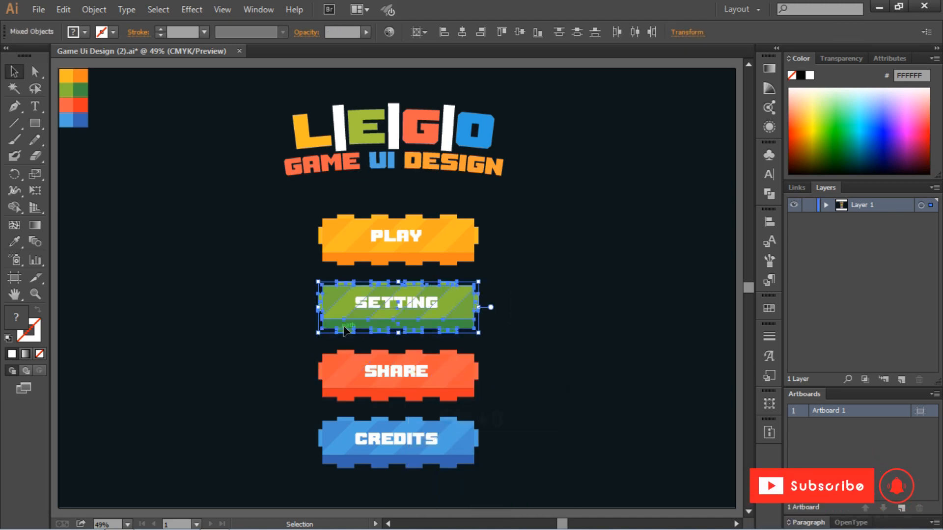
right_click(379, 318)
click(425, 388)
click(516, 349)
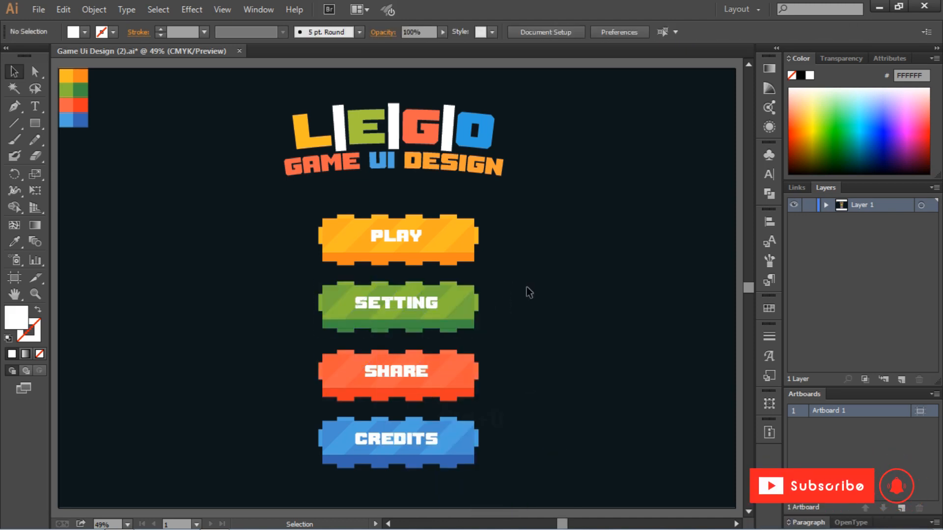
drag(484, 231, 309, 262)
right_click(392, 240)
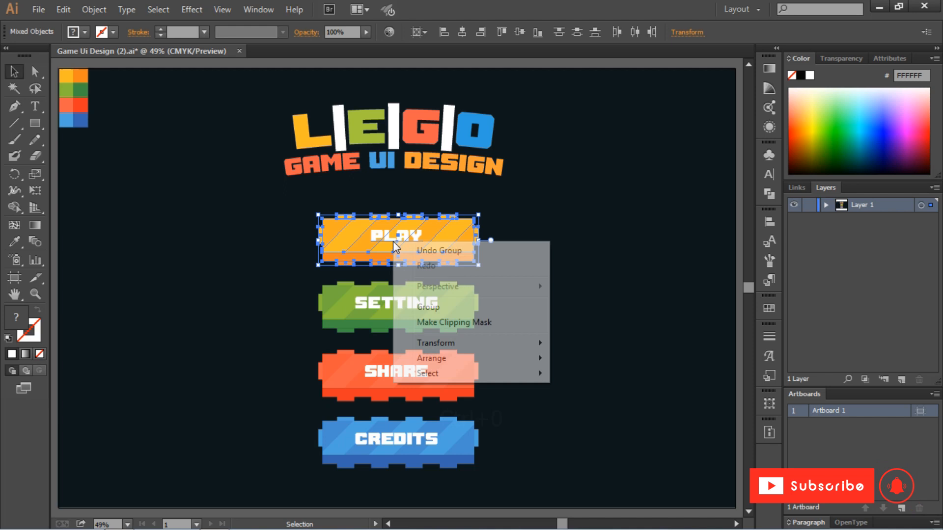
click(423, 305)
click(510, 308)
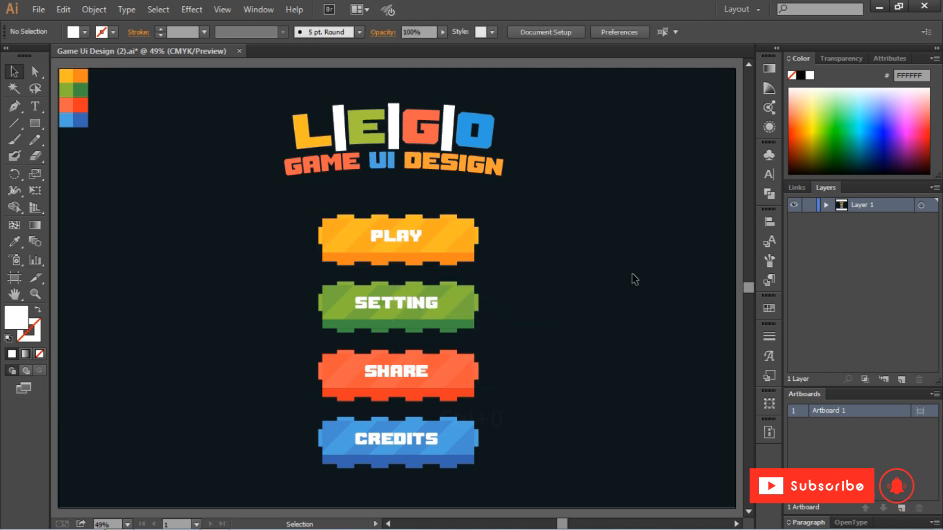
Scale the four buttons down together proportionally about their centre to about 391 by 620 px overall
drag(520, 222, 337, 450)
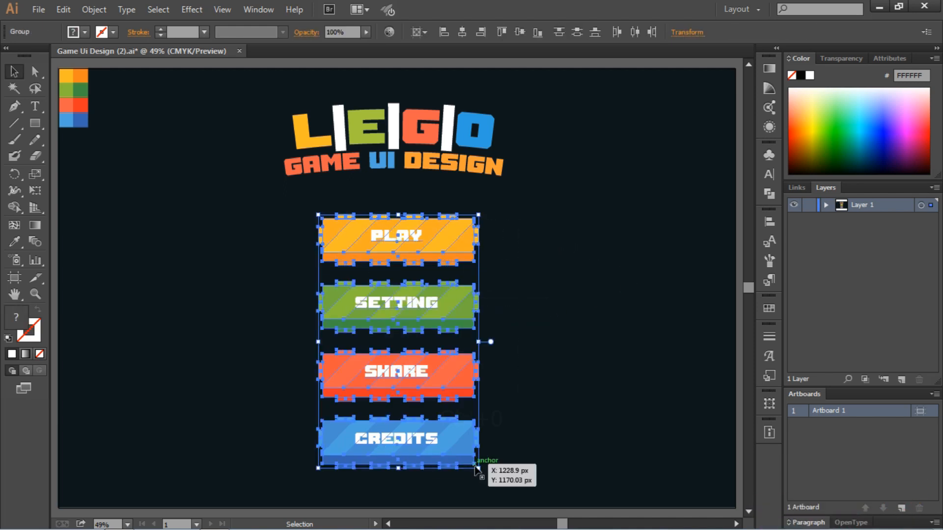
mouse_move(477, 469)
mouse_down()
mouse_move(526, 464)
mouse_move(464, 461)
mouse_up()
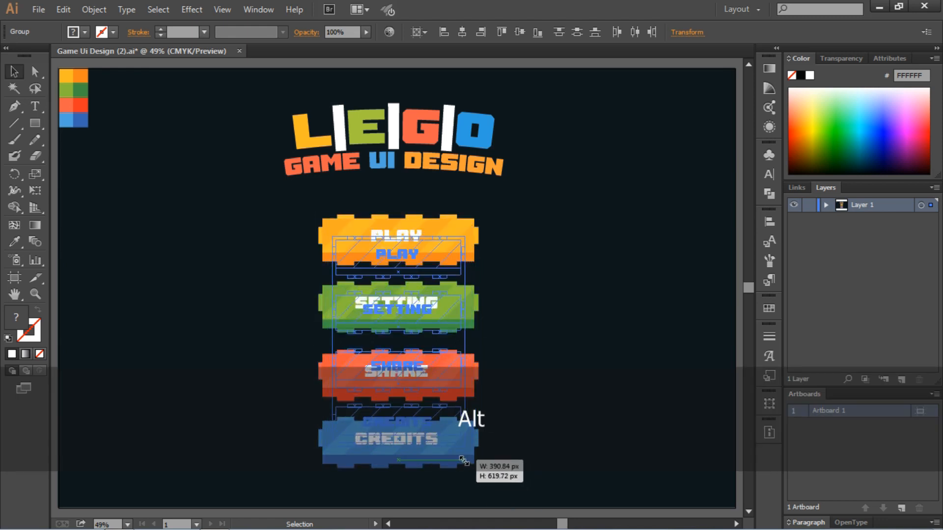
click(554, 326)
Move the LEGO GAME UI DESIGN title down closer to the buttons and align title and buttons on their horizontal centres
drag(493, 174, 494, 217)
drag(571, 169, 454, 411)
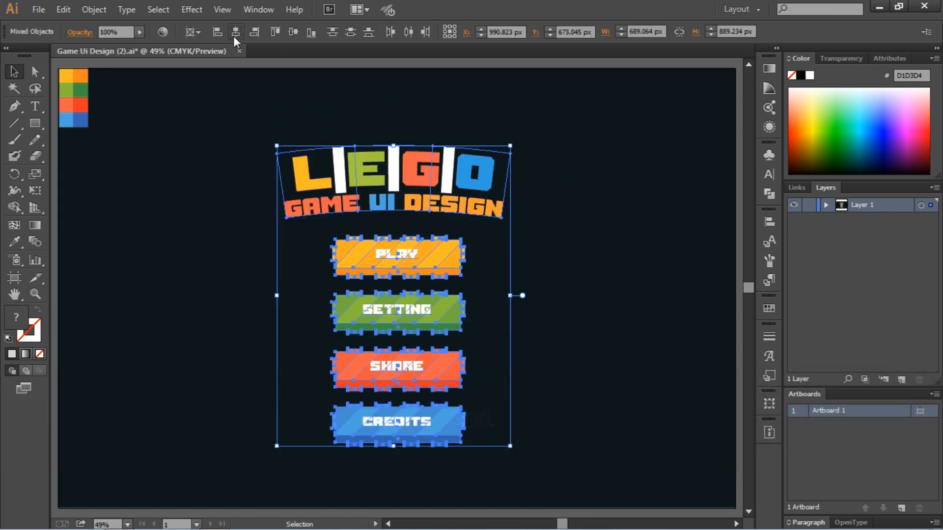
click(234, 35)
click(588, 174)
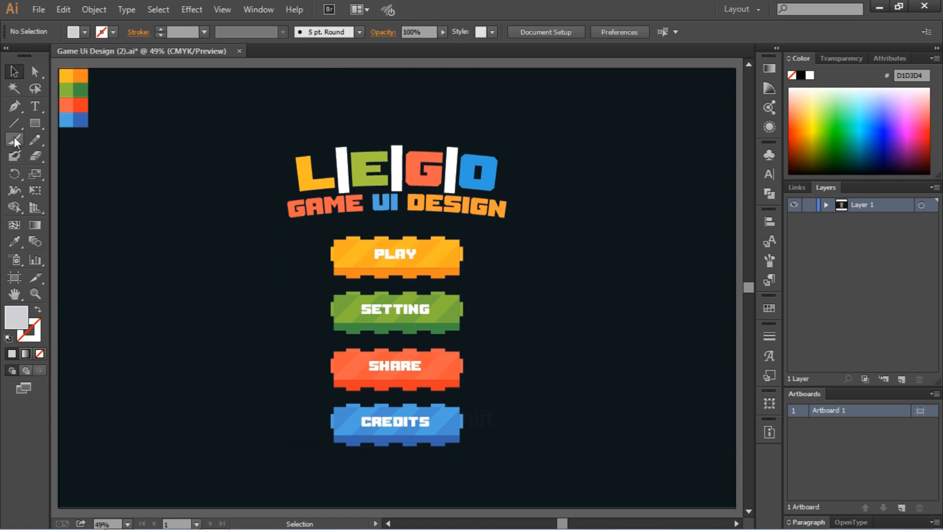
Draw a portrait rectangle about 853 by 1300 px over the middle of the artboard, spanning its full height
click(35, 123)
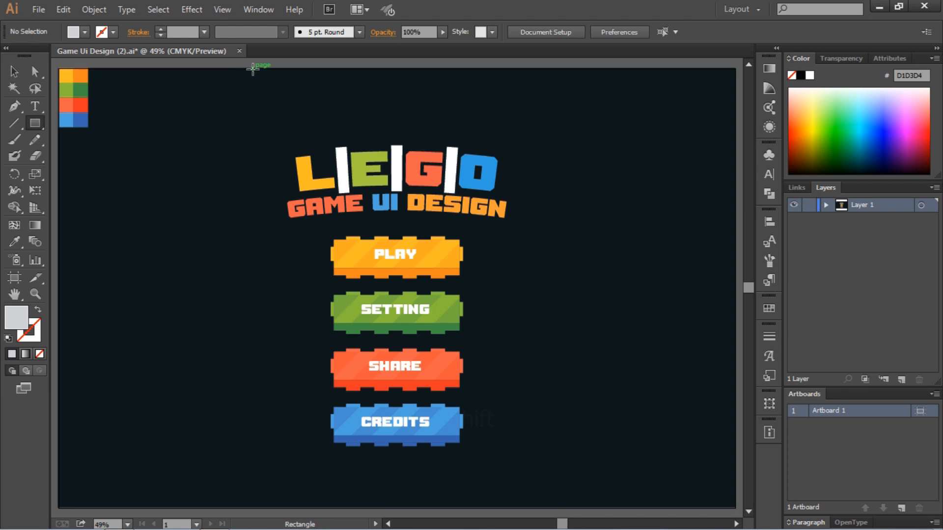
drag(253, 69, 541, 507)
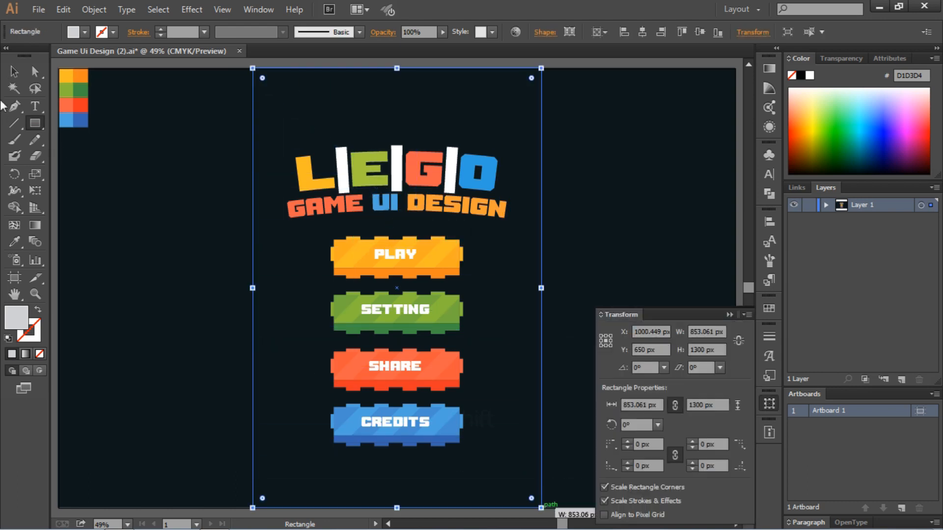
click(14, 71)
click(585, 103)
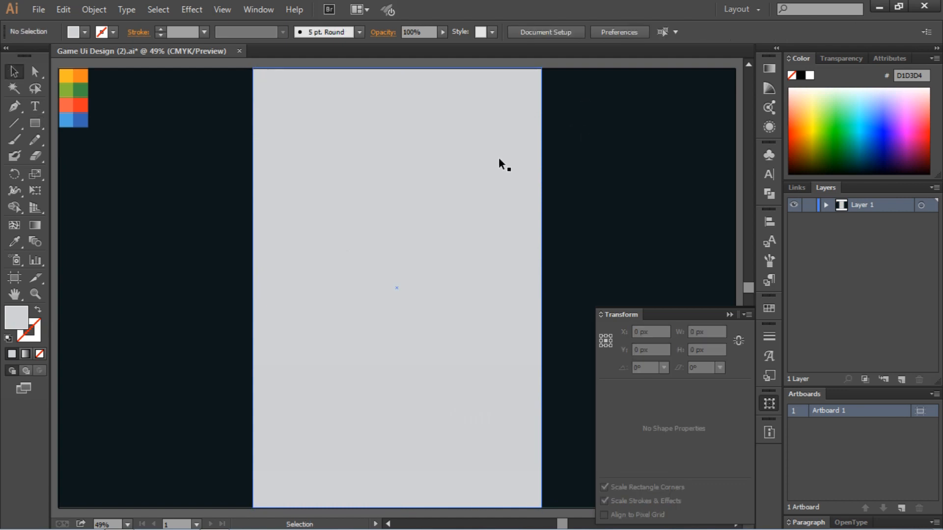
Send the portrait rectangle backward behind the title and buttons, keeping it in front of the dark background
click(499, 158)
click(769, 222)
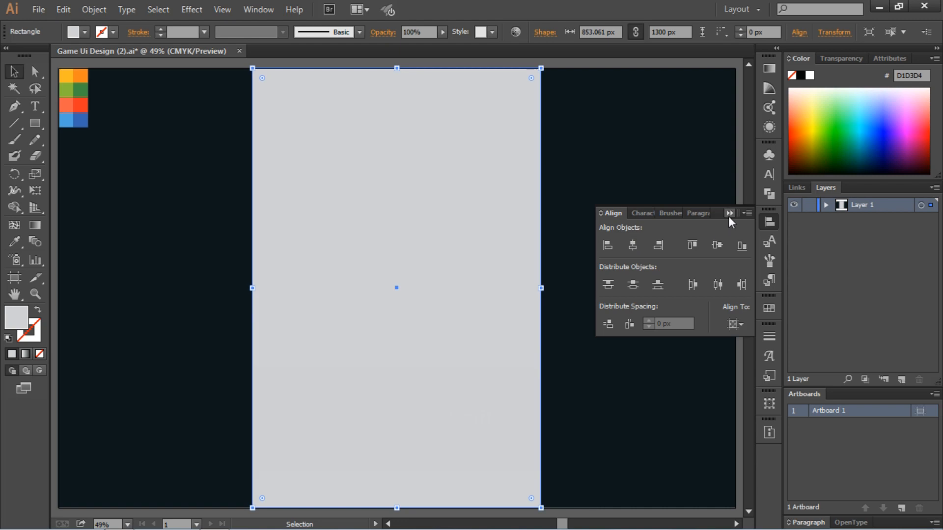
click(769, 222)
key(ctrl+bracketleft)
key(ctrl+bracketleft)
key(ctrl+bracketleft)
key(ctrl+bracketleft)
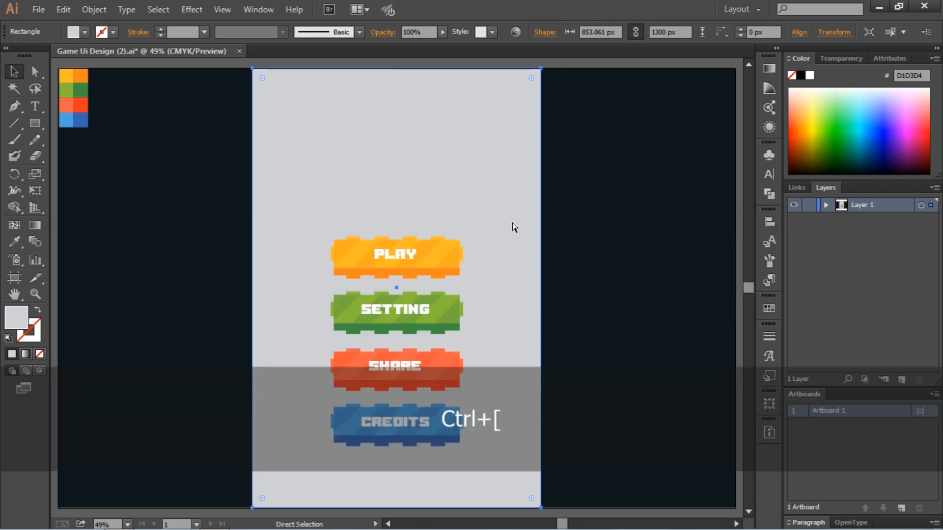
key(ctrl+bracketleft)
key(ctrl+bracketleft)
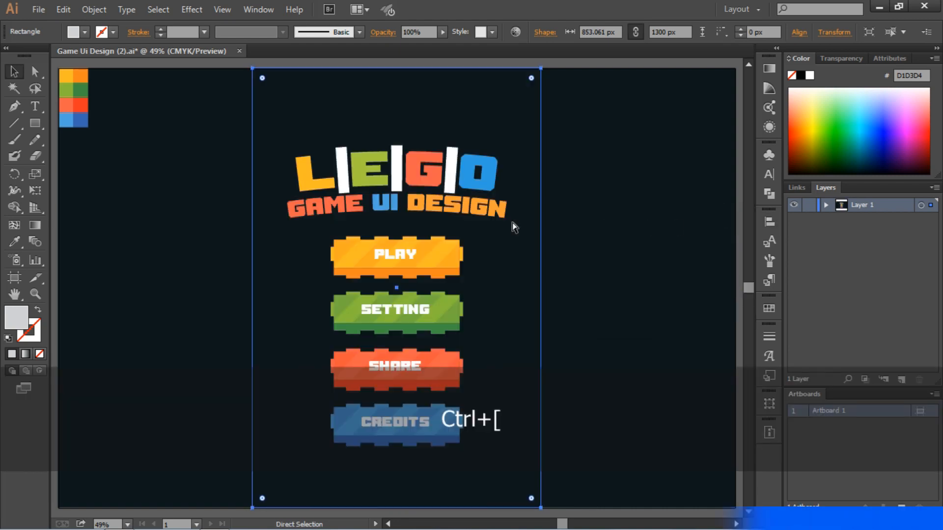
key(ctrl+bracketright)
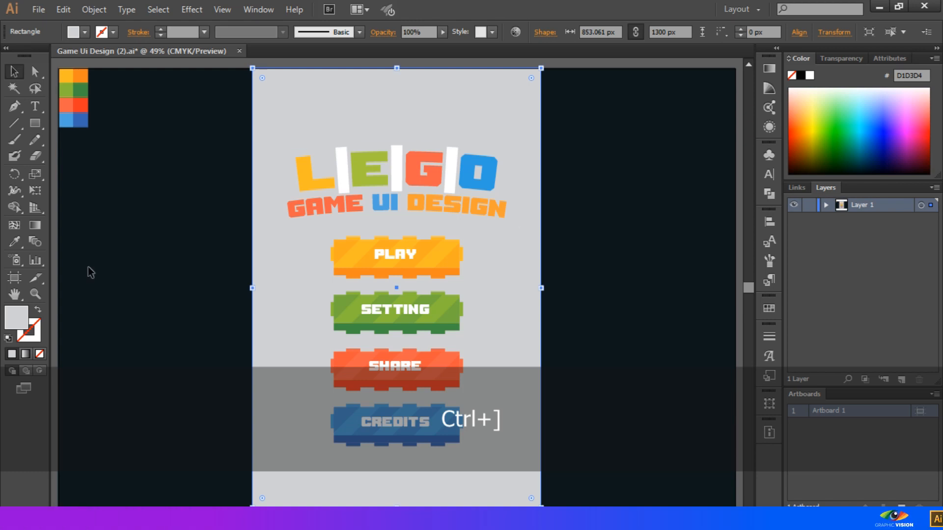
Sample the background's dark colour for the portrait rectangle and adjust its fill to the near-black teal 061519
click(14, 241)
click(135, 213)
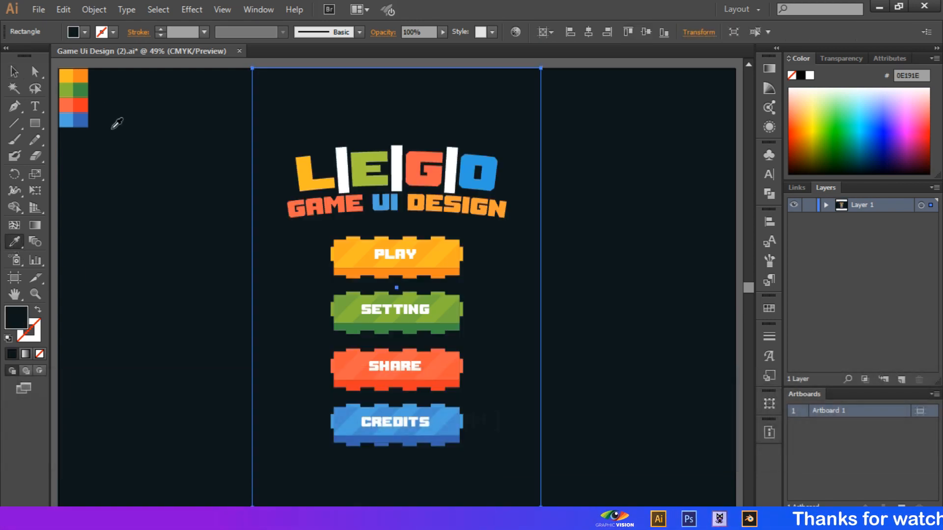
click(84, 34)
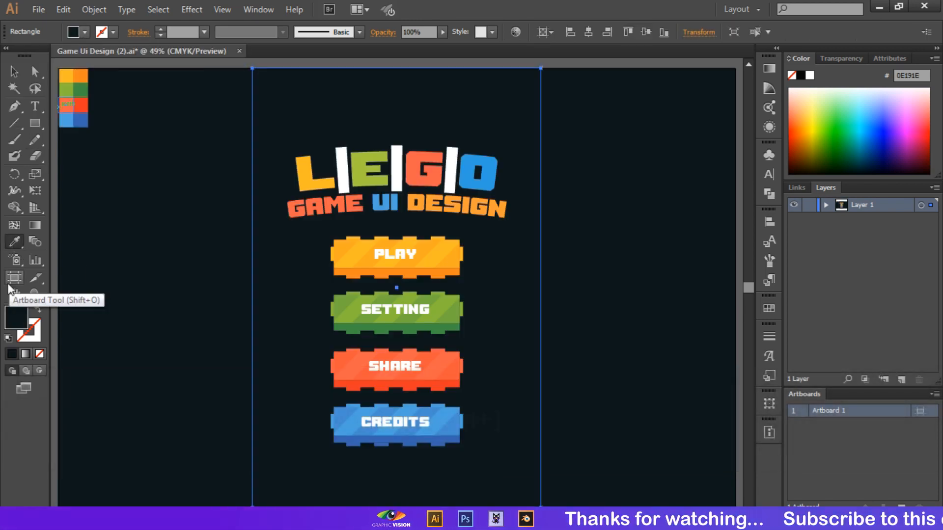
double_click(18, 317)
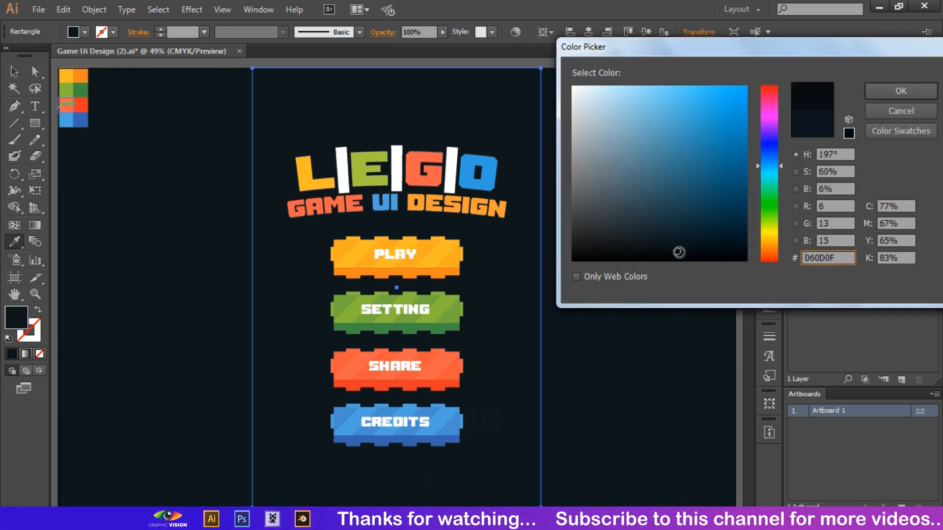
click(899, 90)
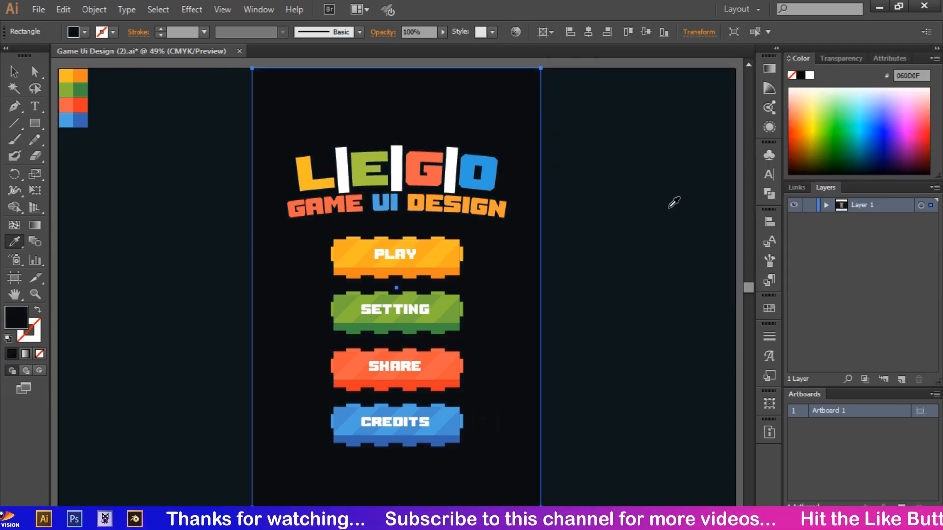
double_click(19, 321)
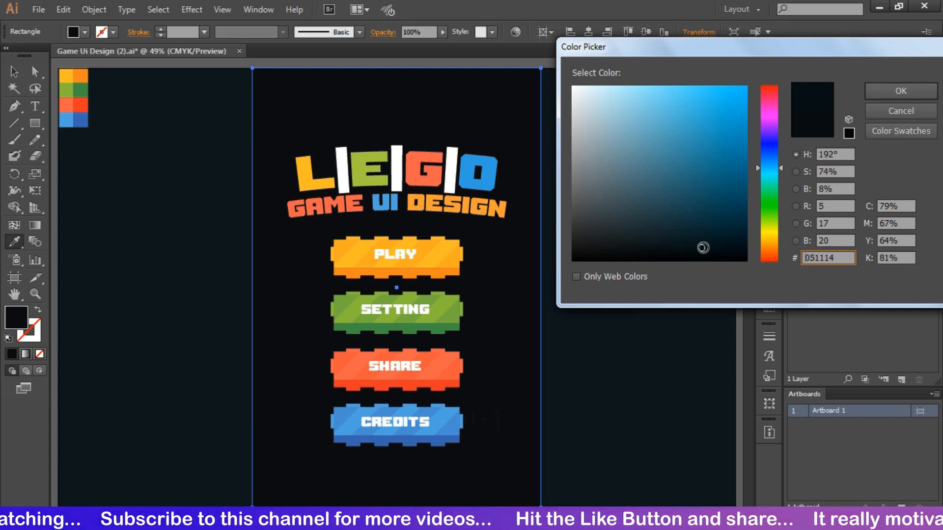
click(891, 91)
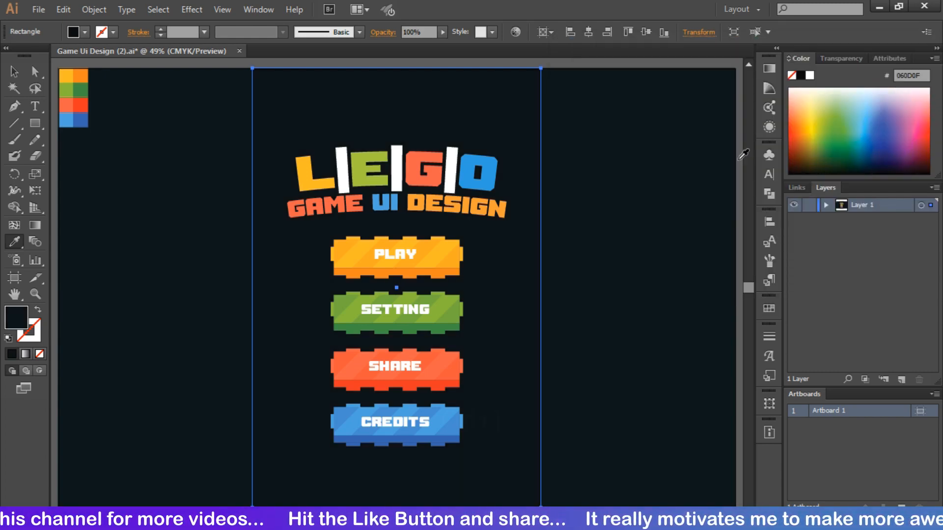
ctrl+click(671, 193)
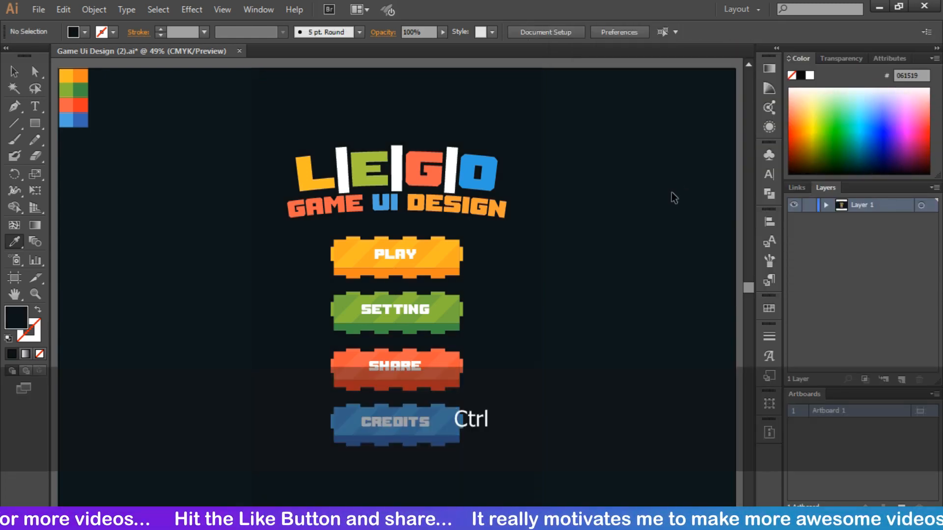
click(14, 73)
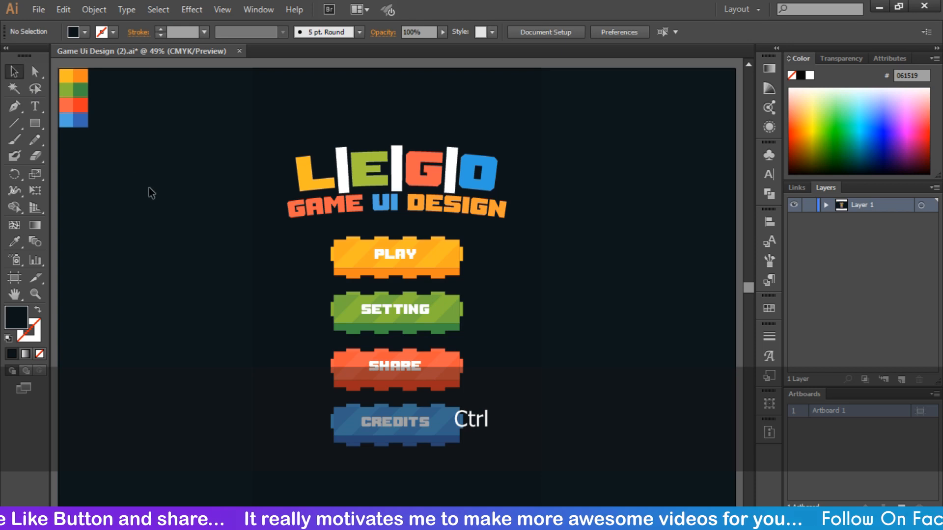
click(459, 117)
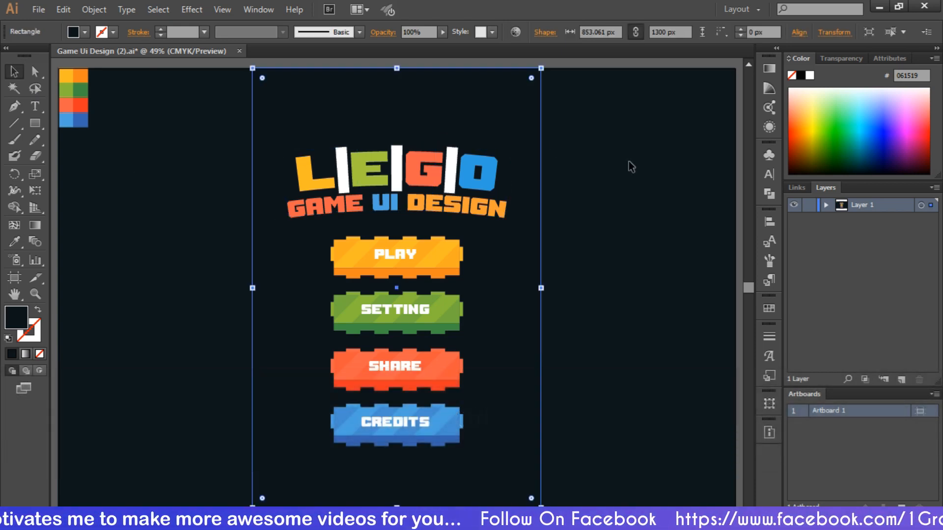
click(826, 204)
click(826, 204)
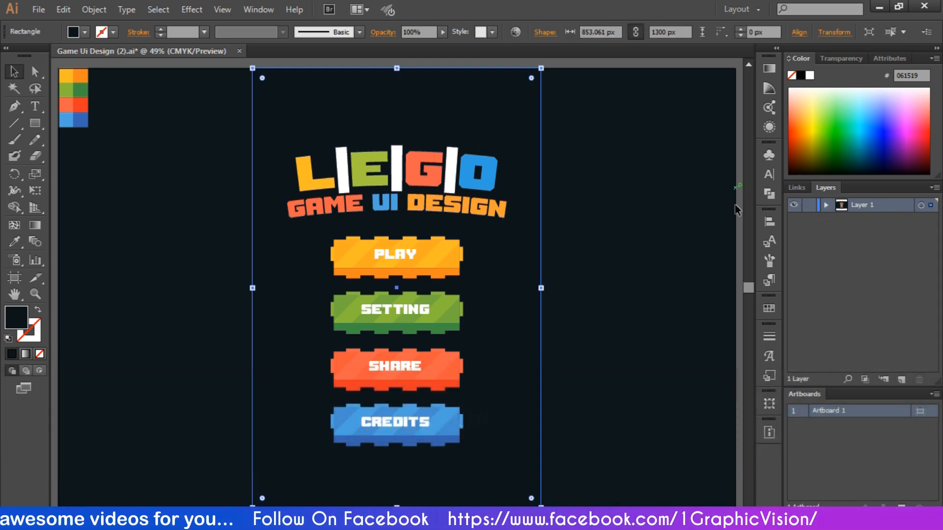
Group the LEGO title together with the PLAY, SETTING, SHARE and CREDITS buttons
click(454, 173)
shift+click(442, 254)
shift+click(432, 308)
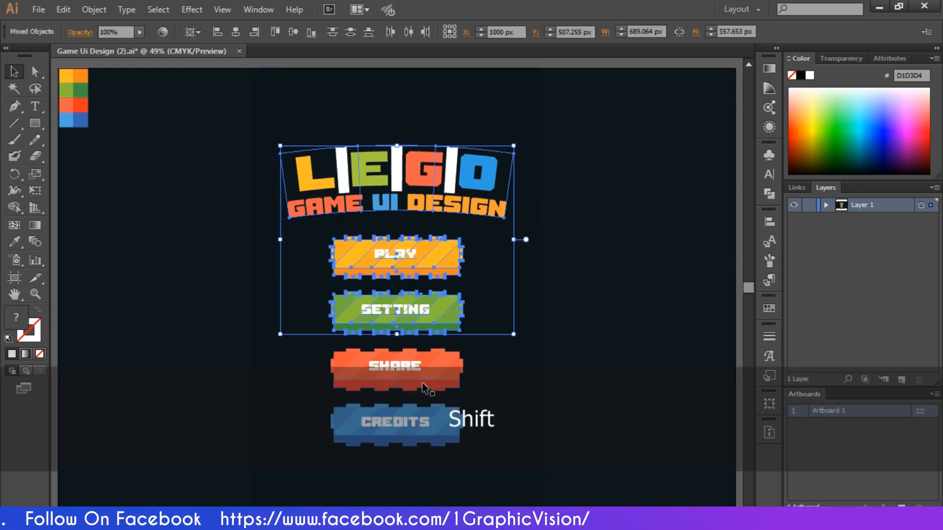
shift+click(422, 382)
shift+click(423, 419)
right_click(424, 333)
click(451, 395)
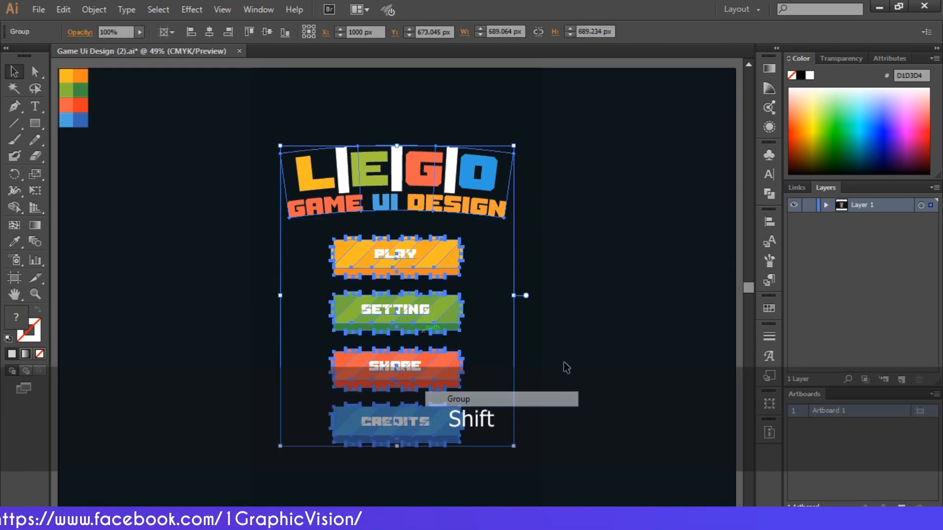
click(716, 214)
Expand Layer 1 and group the eight colour swatch squares in the artboard's corner
click(826, 205)
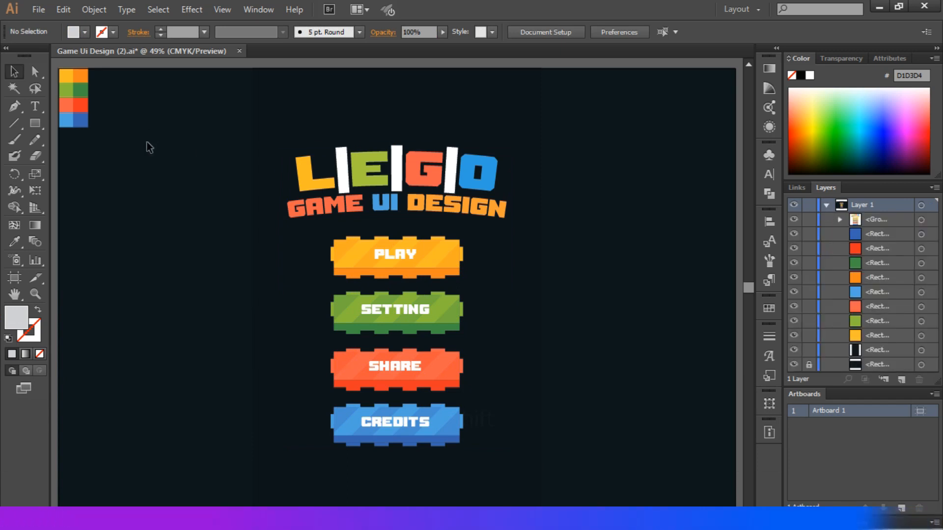
drag(146, 142, 55, 75)
right_click(124, 104)
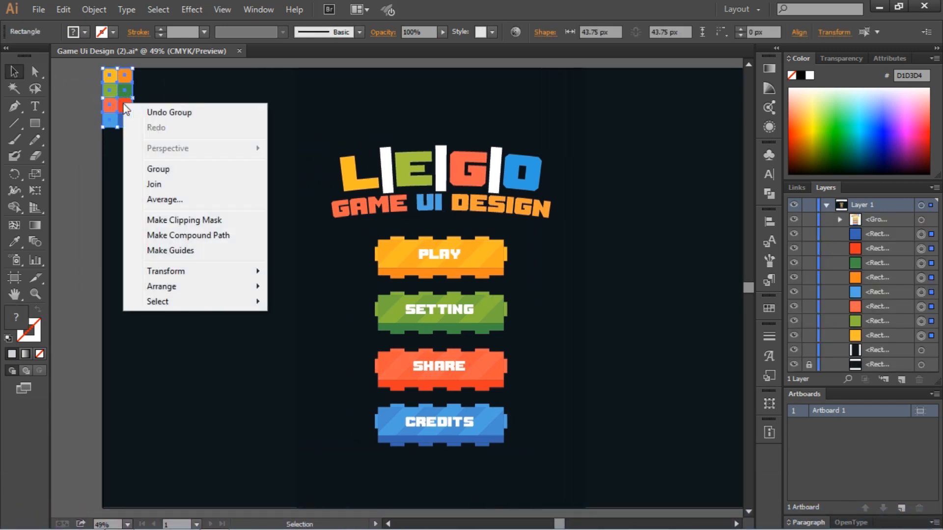
click(152, 165)
click(205, 183)
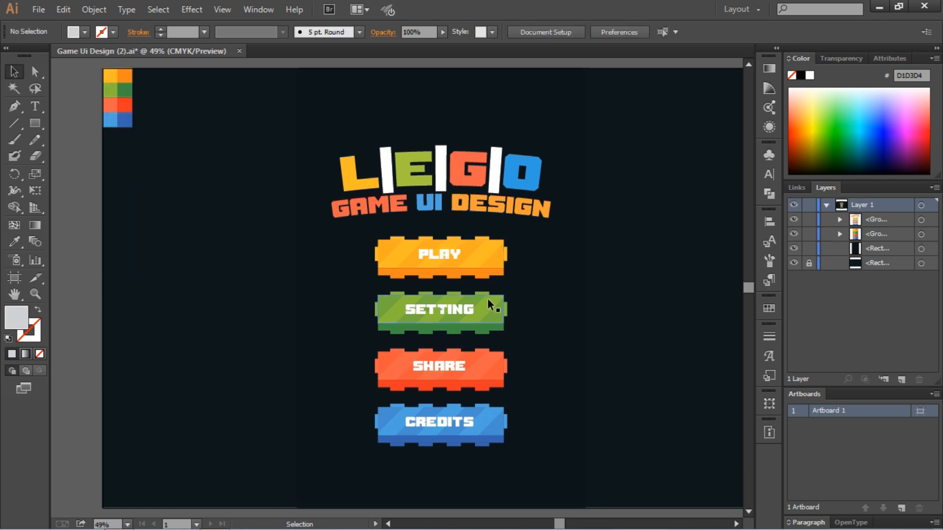
Lock the dark portrait rectangle in Layer 1 and fit the artboard to the view
click(565, 308)
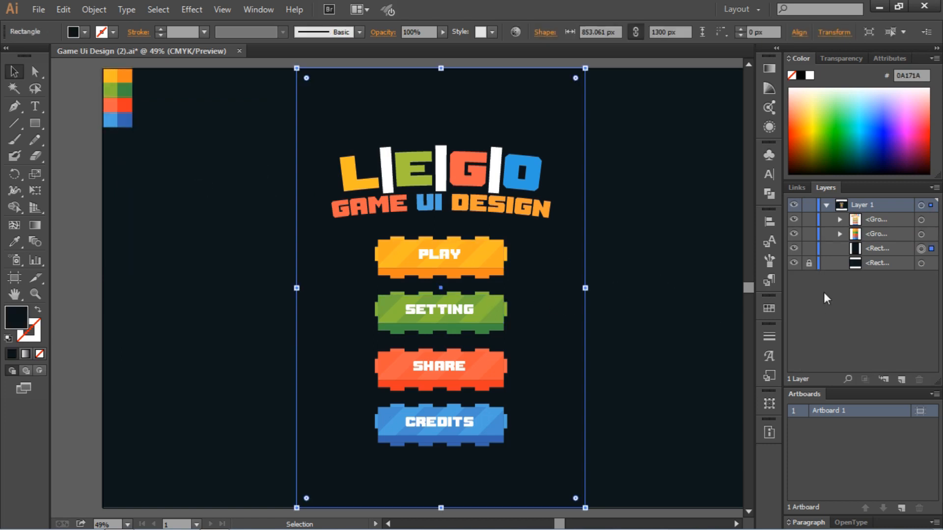
click(809, 248)
key(ctrl+0)
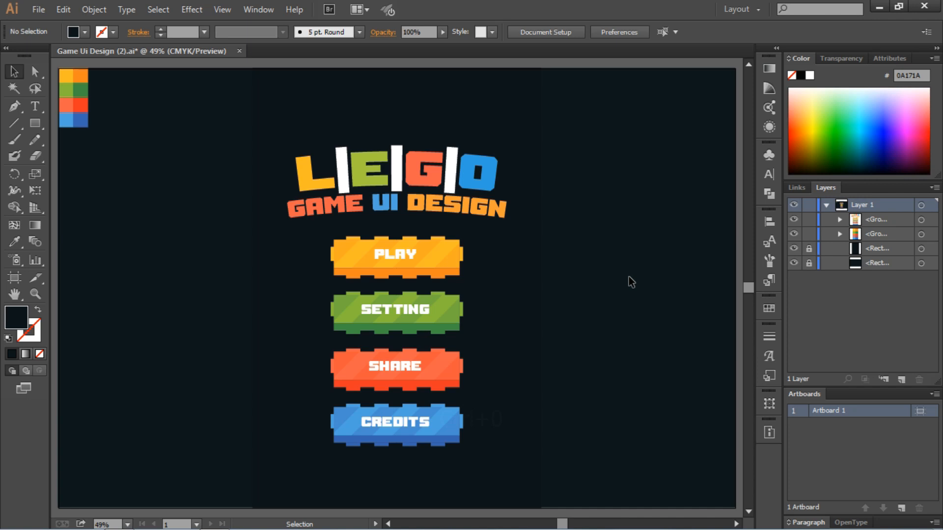
Ungroup the title and the four buttons from their common group
click(440, 248)
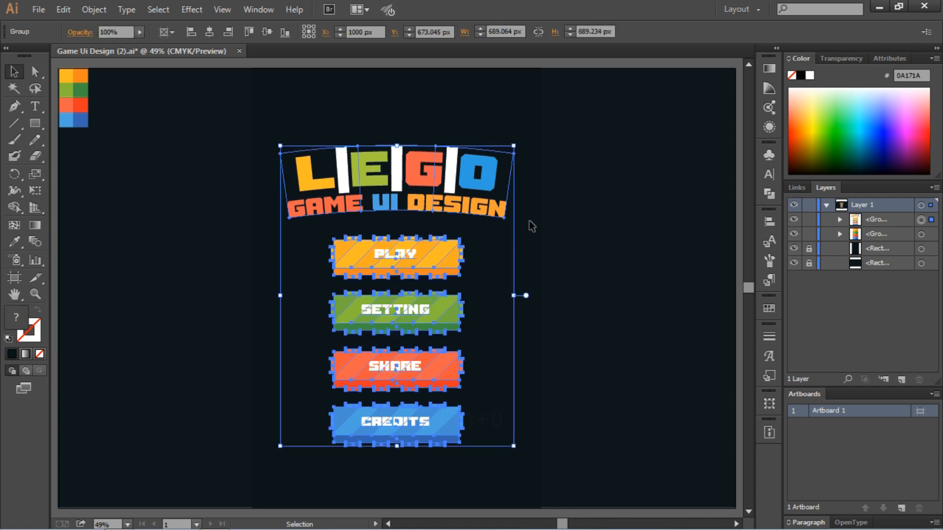
right_click(450, 199)
click(491, 281)
click(579, 287)
Move the title slightly upward and the four buttons about 39 px straight down to widen the gap between them
drag(462, 206, 477, 202)
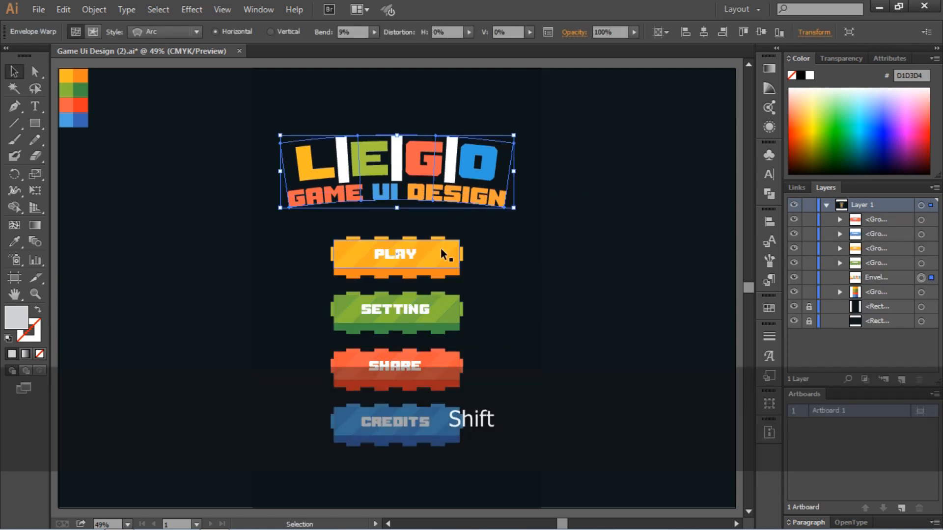
drag(503, 246, 352, 469)
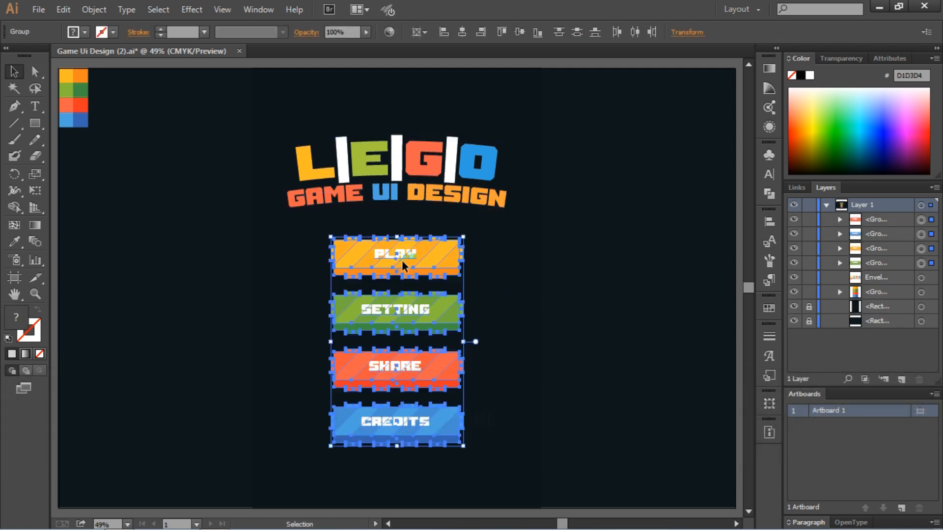
drag(402, 263, 401, 277)
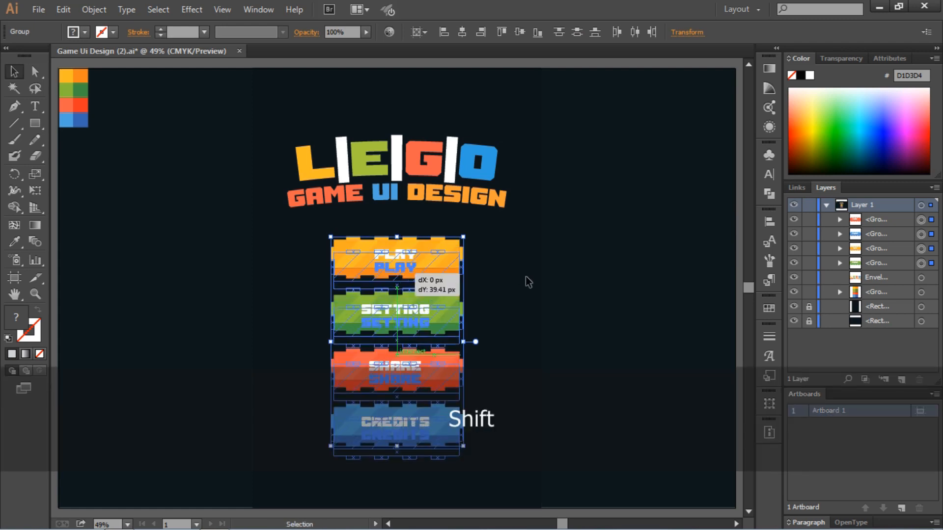
drag(528, 282, 530, 282)
click(594, 282)
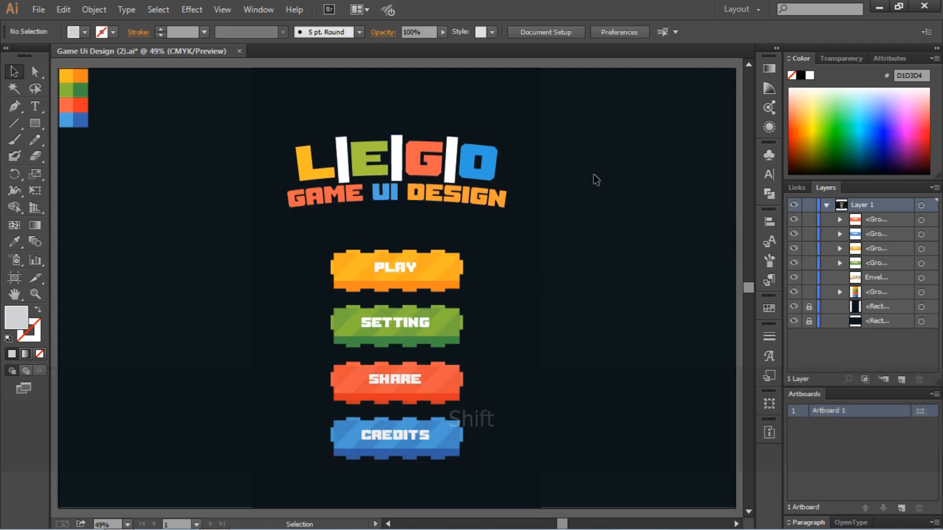